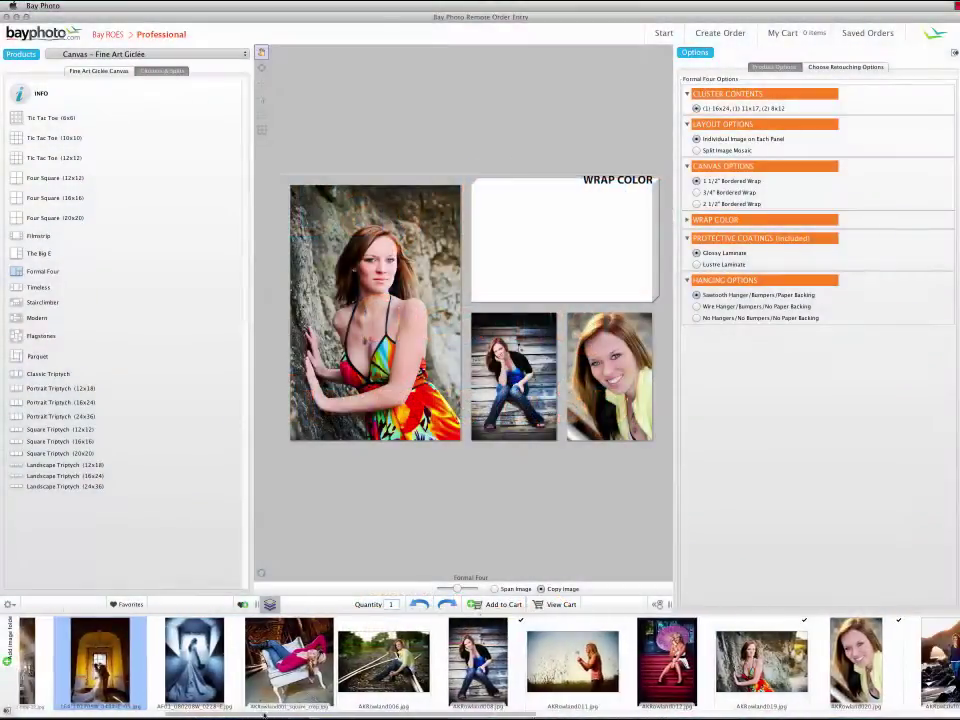
scroll(310, 716, "right", 2)
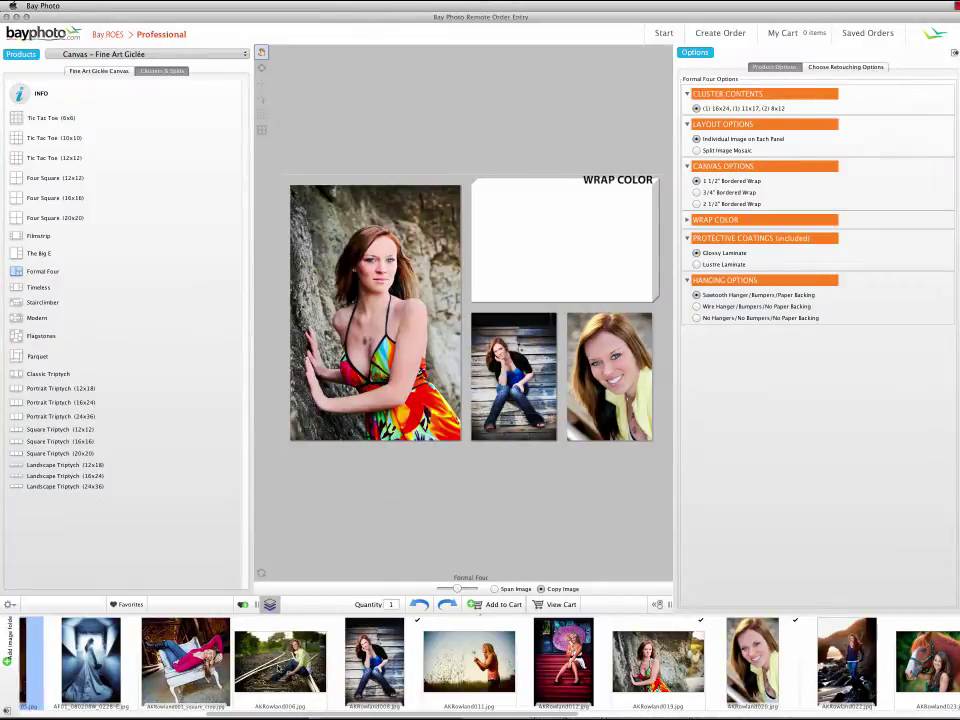
left_click_drag(279, 662, 525, 264)
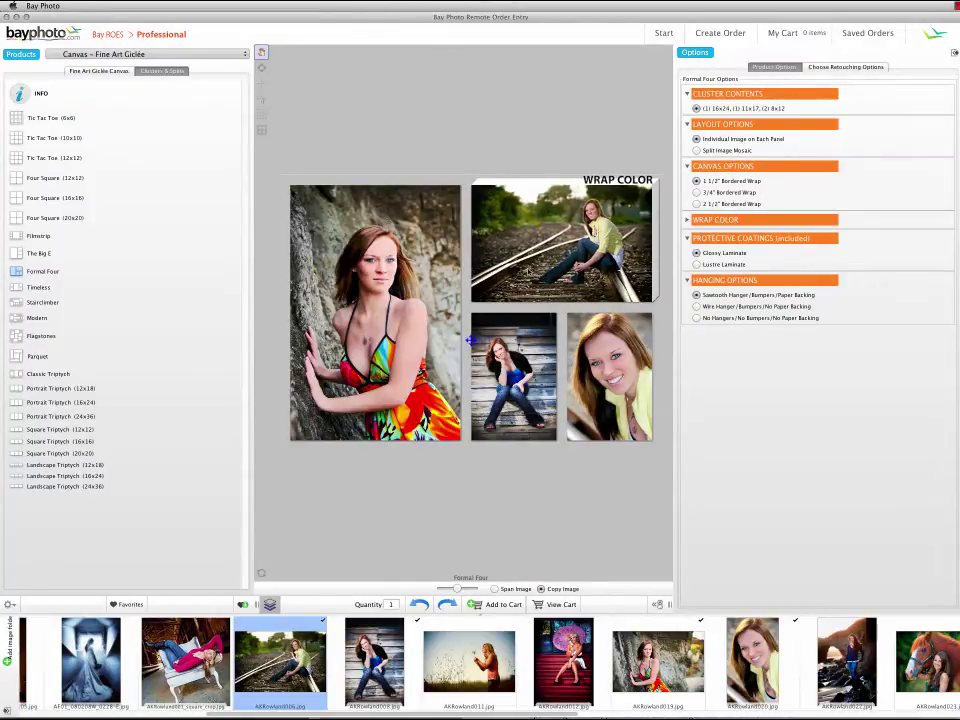
left_click(545, 262)
left_click_drag(541, 311, 545, 311)
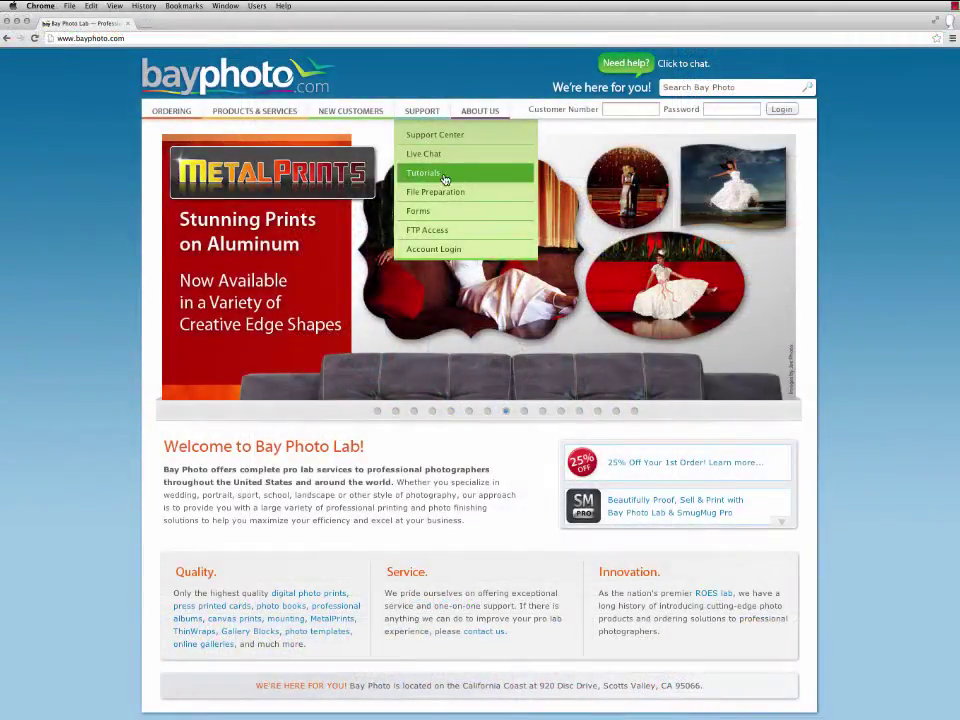
Switch to the Bay Photo website in Chrome and open its support tutorials.
left_click(452, 180)
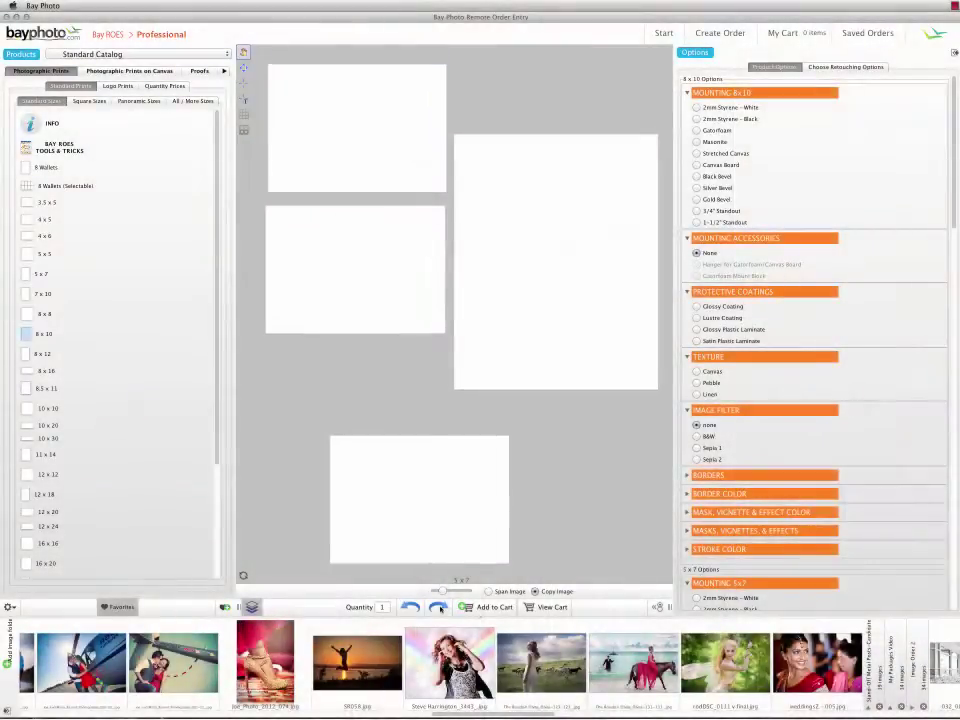
In Bay ROES, move the lowest blank 5 x 7 print up under the other two.
left_click_drag(401, 502, 337, 414)
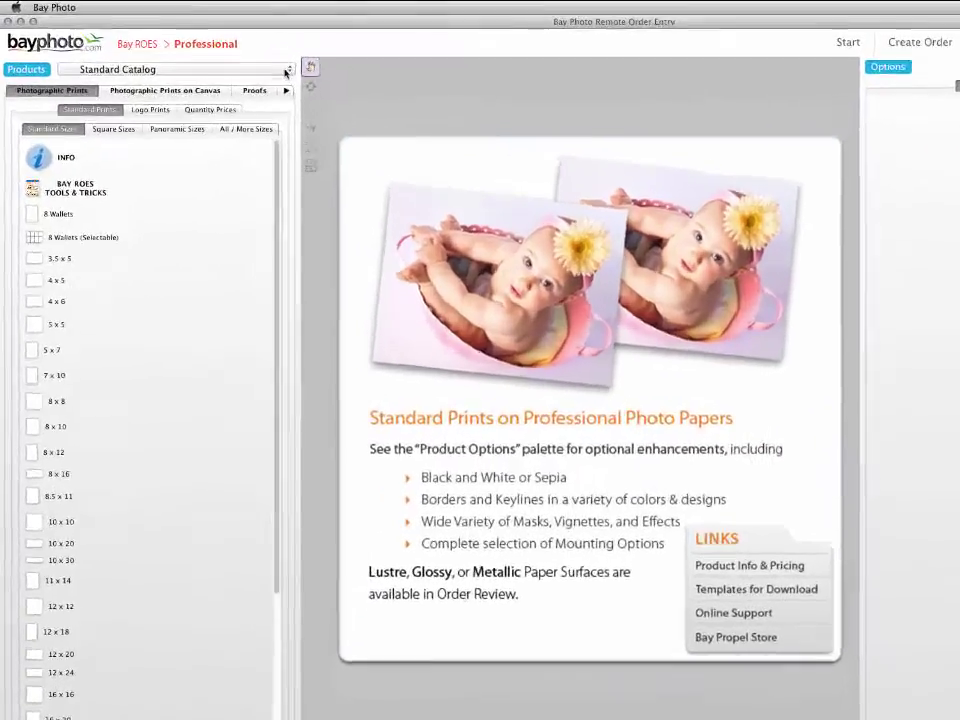
Select the Filmstrip cluster from the Canvas – Fine Art Giclée catalog and set its layout to Split Image Mosaic.
left_click(287, 72)
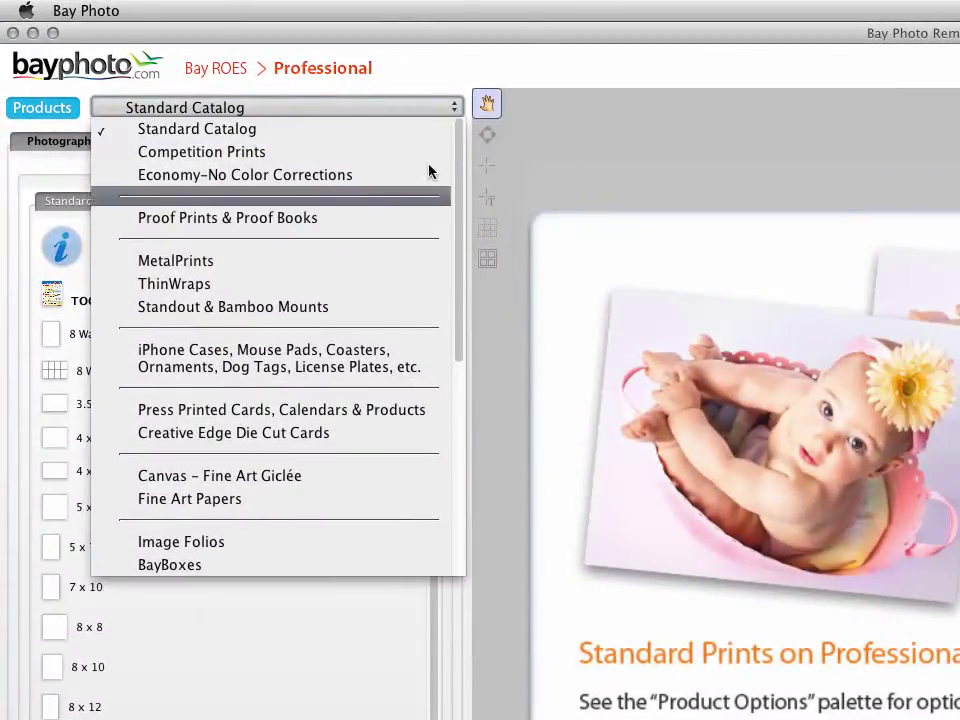
left_click(342, 480)
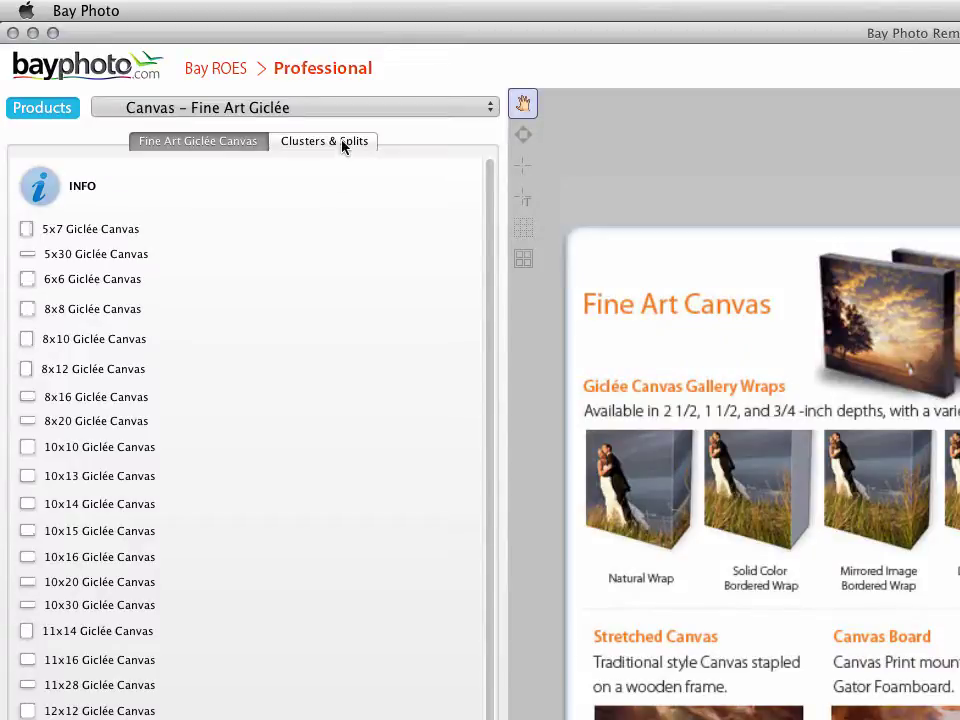
left_click(172, 71)
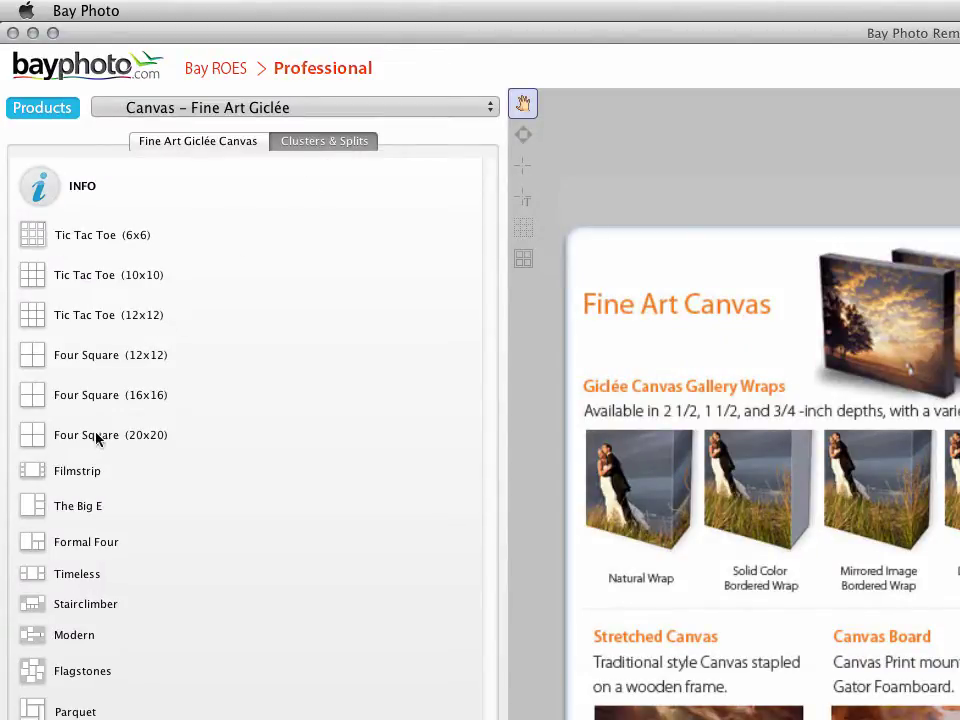
left_click(88, 474)
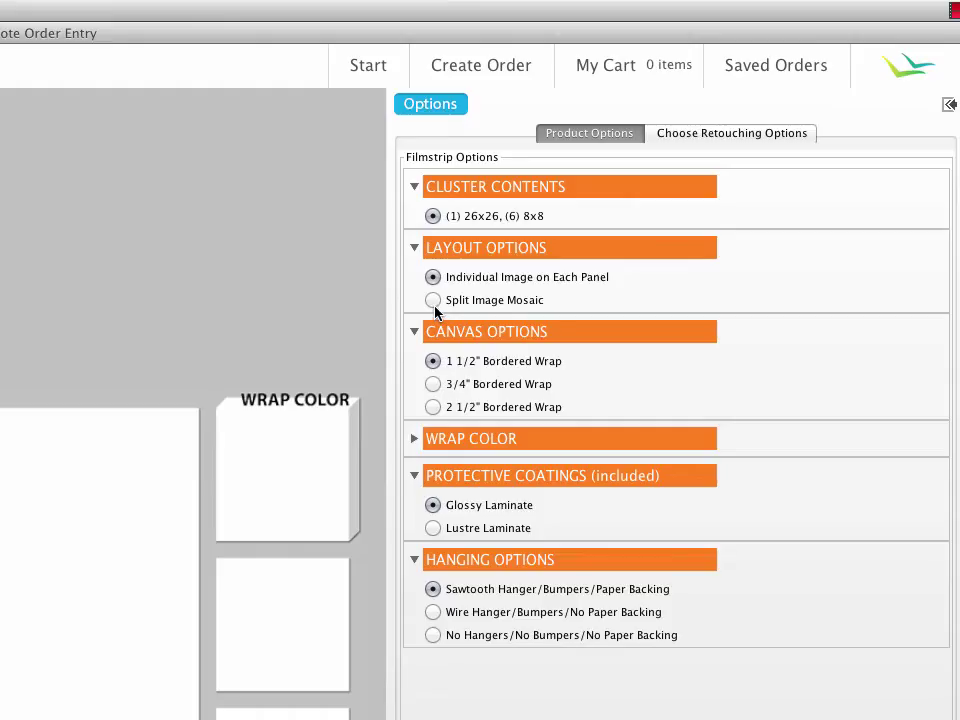
left_click(434, 301)
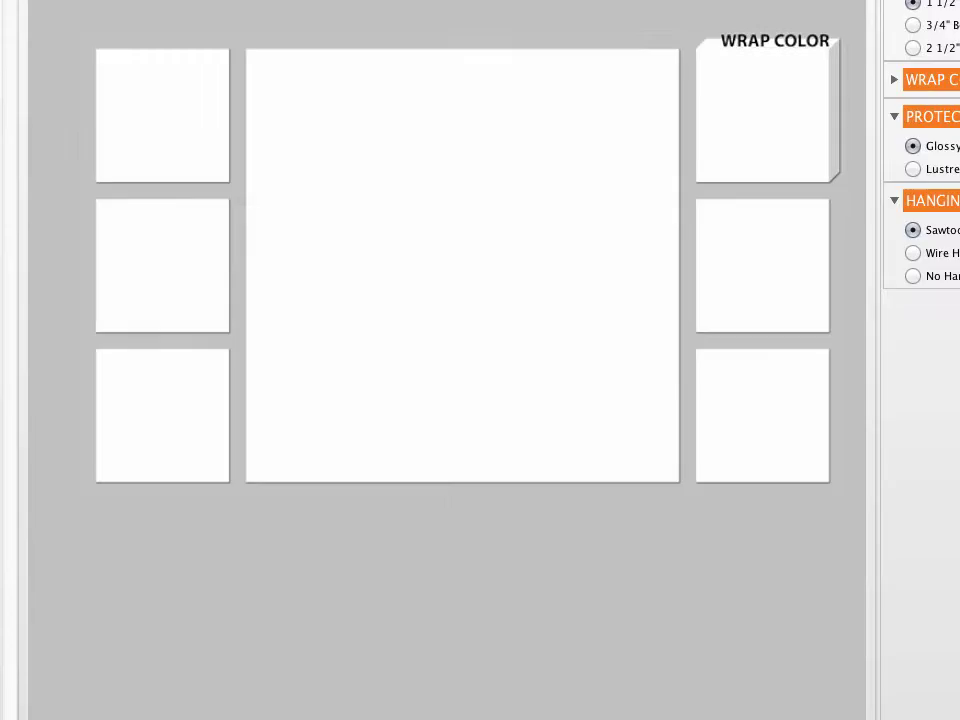
Fill the Filmstrip mosaic with S_S_30-31-40-DEMO.jpg, enlarge and reposition the image slightly, and add the cluster to the cart.
left_click_drag(730, 670, 462, 314)
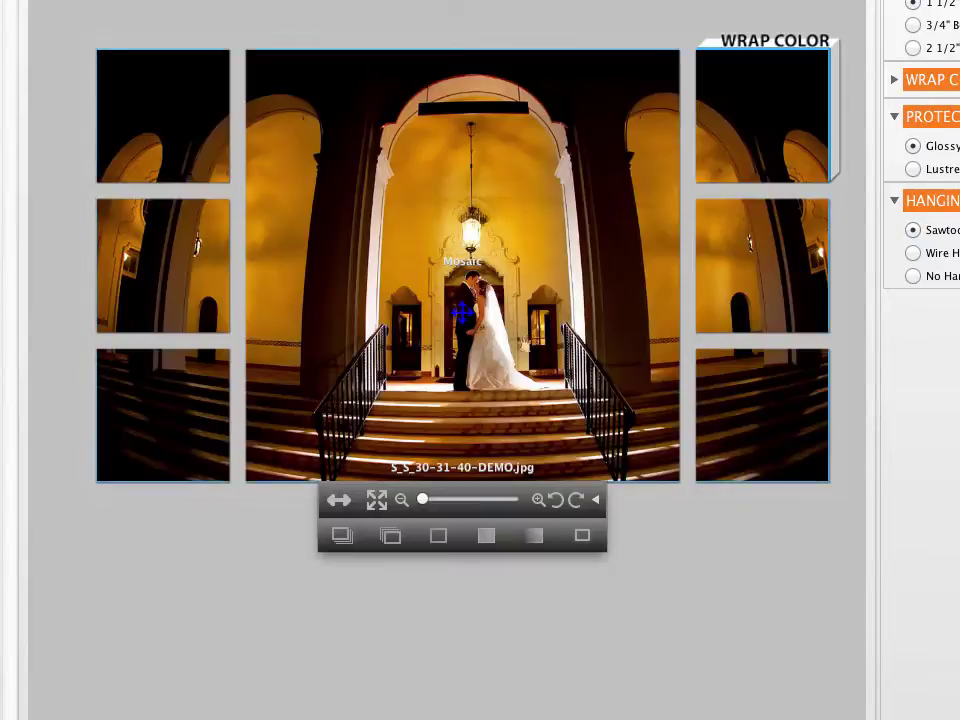
left_click_drag(423, 499, 426, 499)
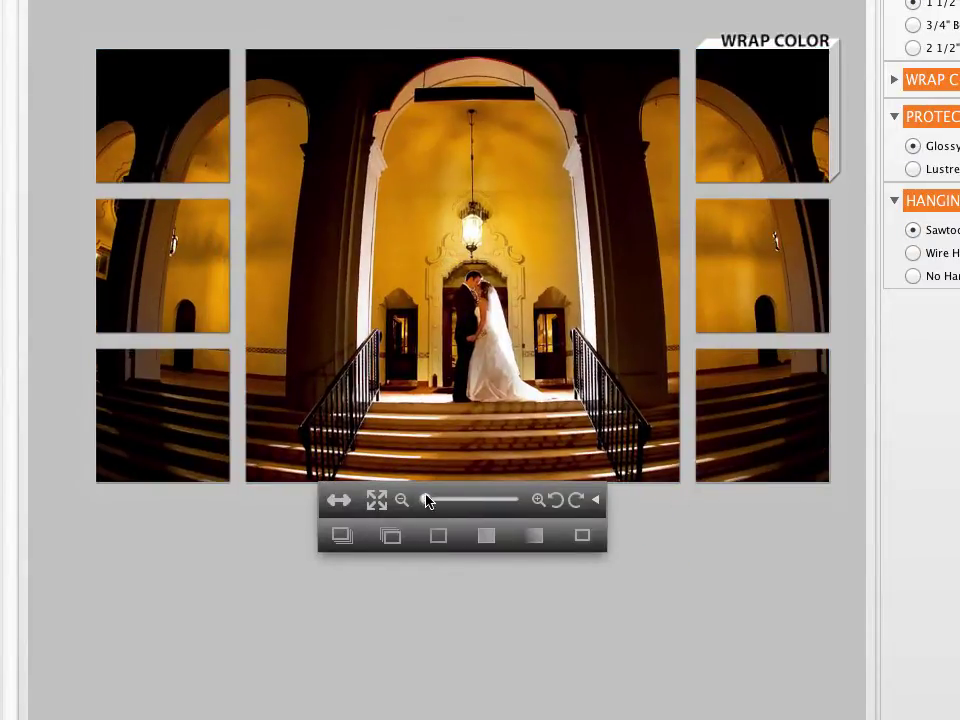
left_click_drag(562, 418, 552, 416)
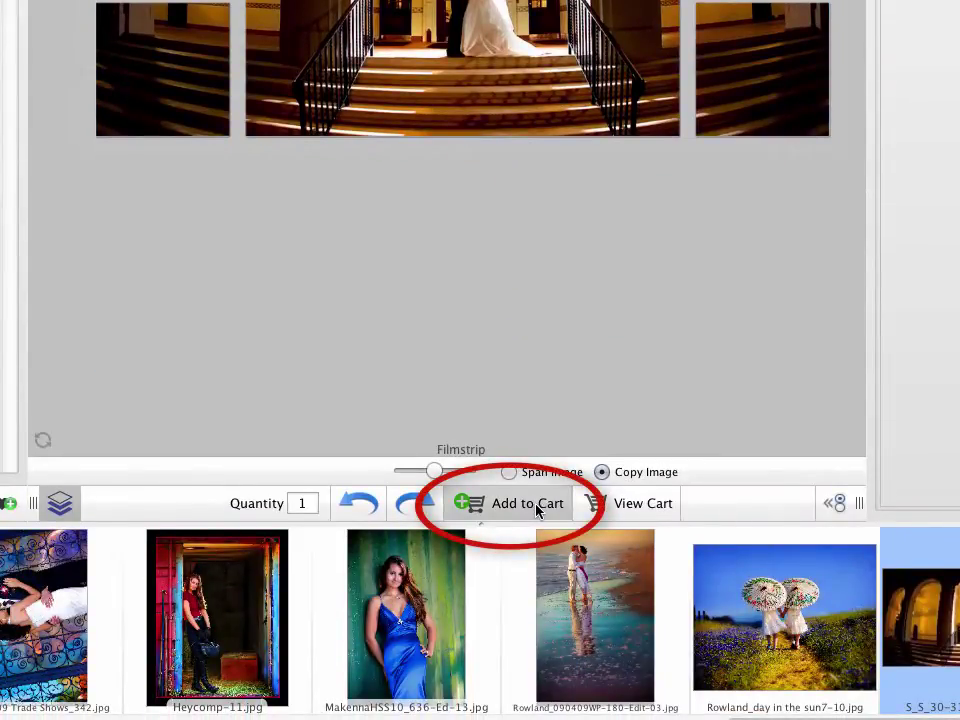
left_click(537, 506)
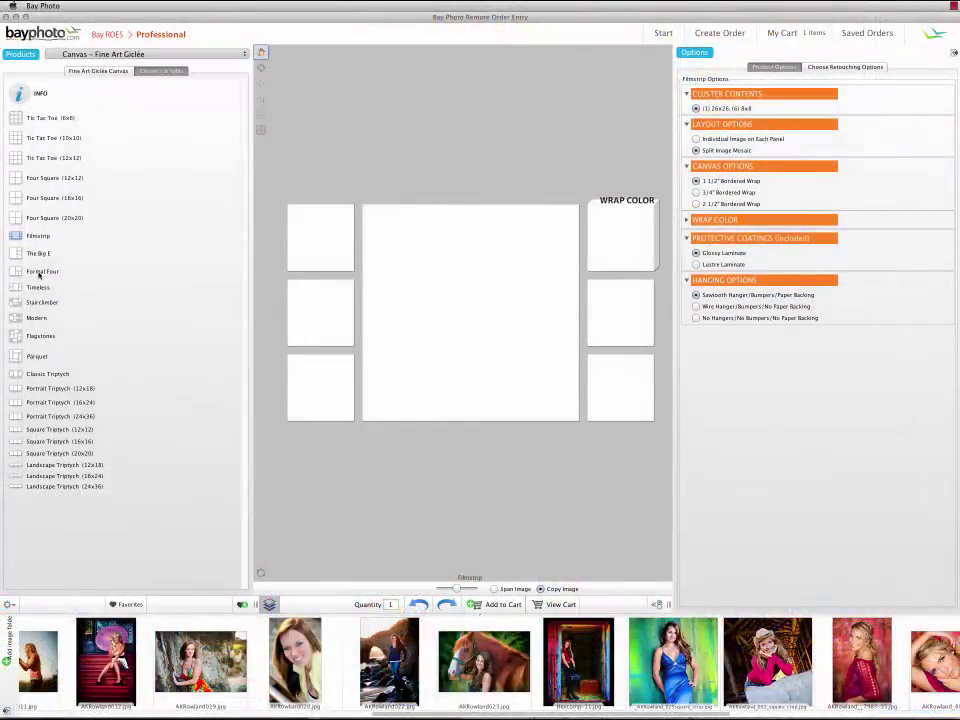
Select the Formal Four cluster and rotate its layout through a full turn in quarter-turn steps.
left_click(40, 272)
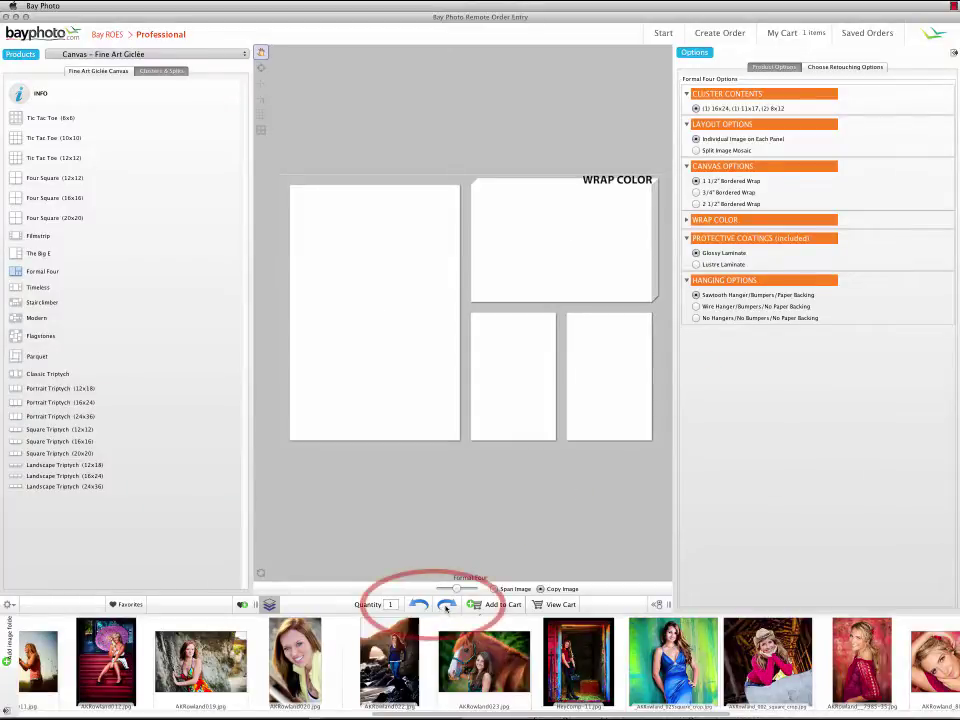
left_click(446, 605)
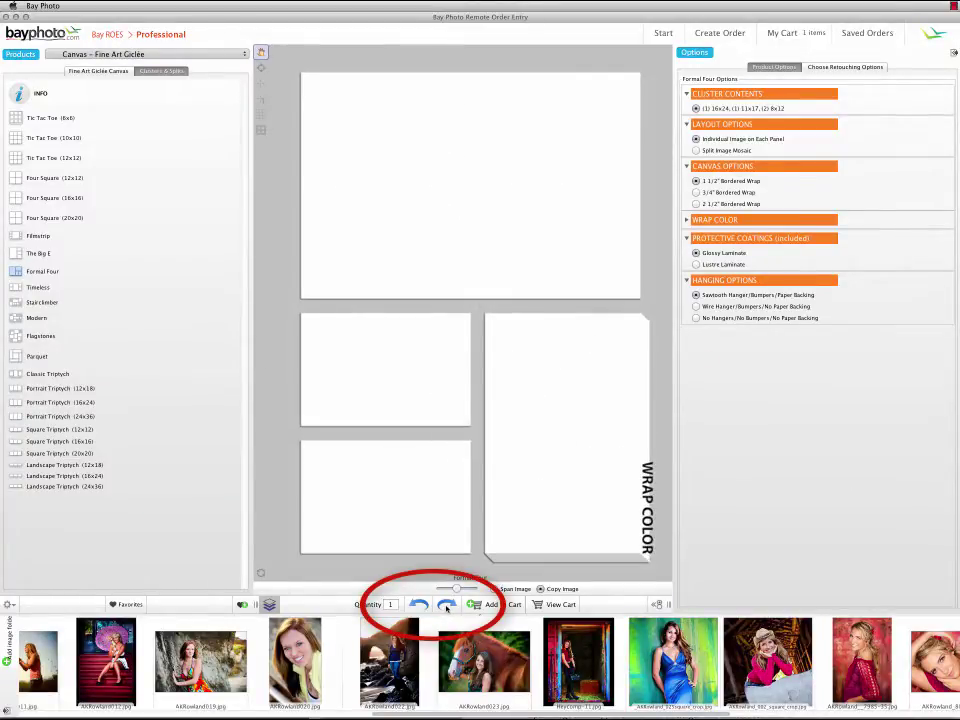
left_click(446, 605)
left_click(446, 605)
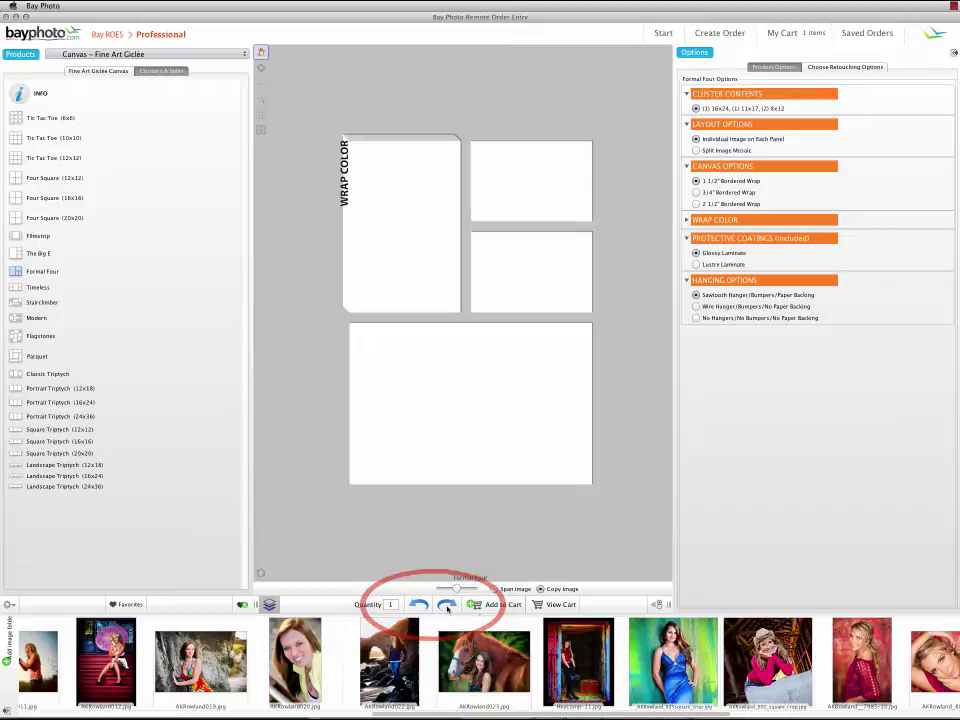
left_click(446, 605)
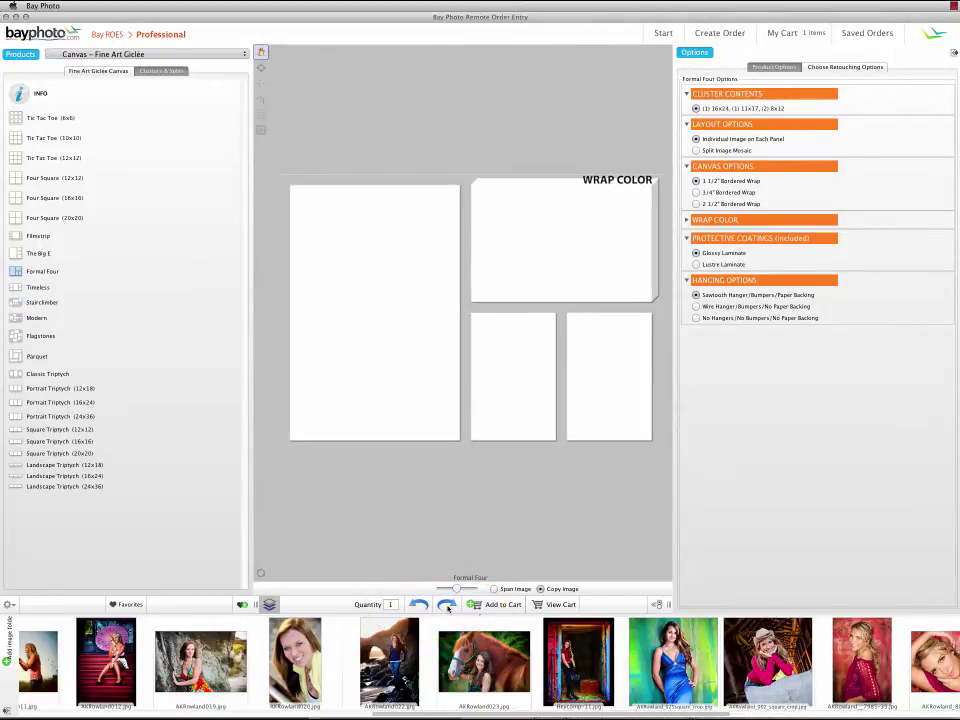
Fill Formal Four with _AKRowland_025square_crop.jpg in the 16x24, AKRowland023.jpg in the 11x17, and AKRowland022.jpg and Heycomp-11.jpg in the 8x12 panels.
left_click_drag(672, 658, 405, 388)
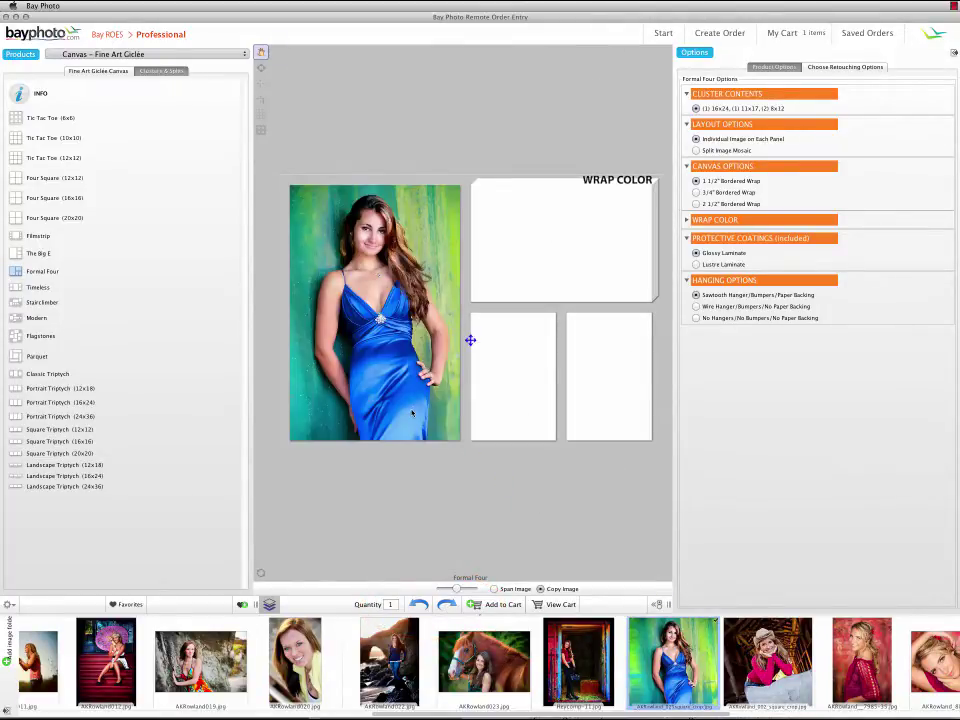
left_click_drag(393, 658, 478, 499)
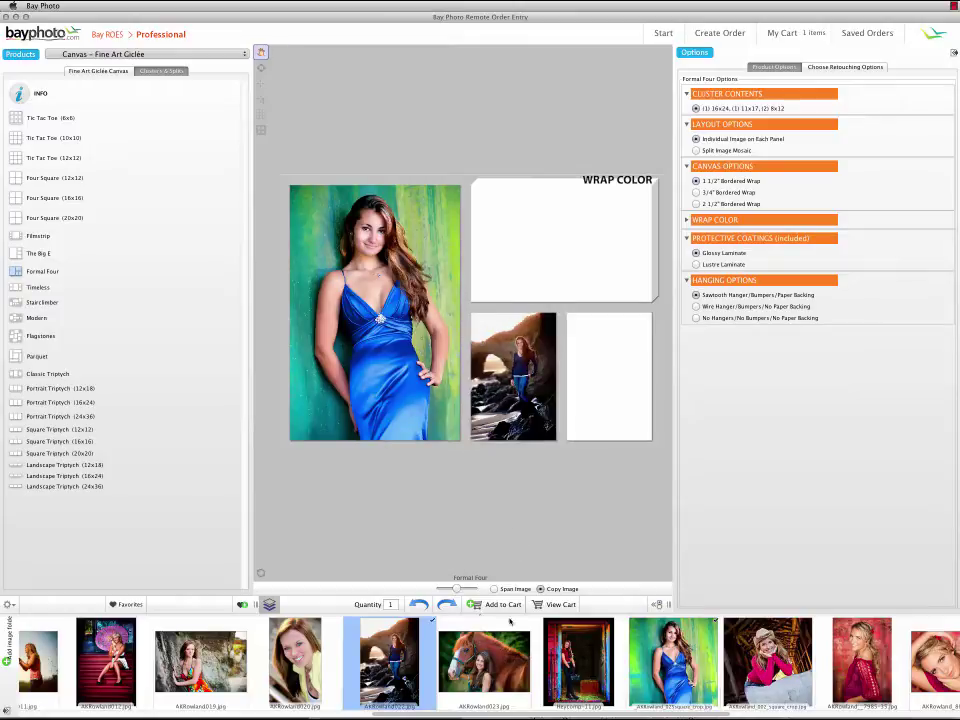
left_click_drag(570, 652, 568, 439)
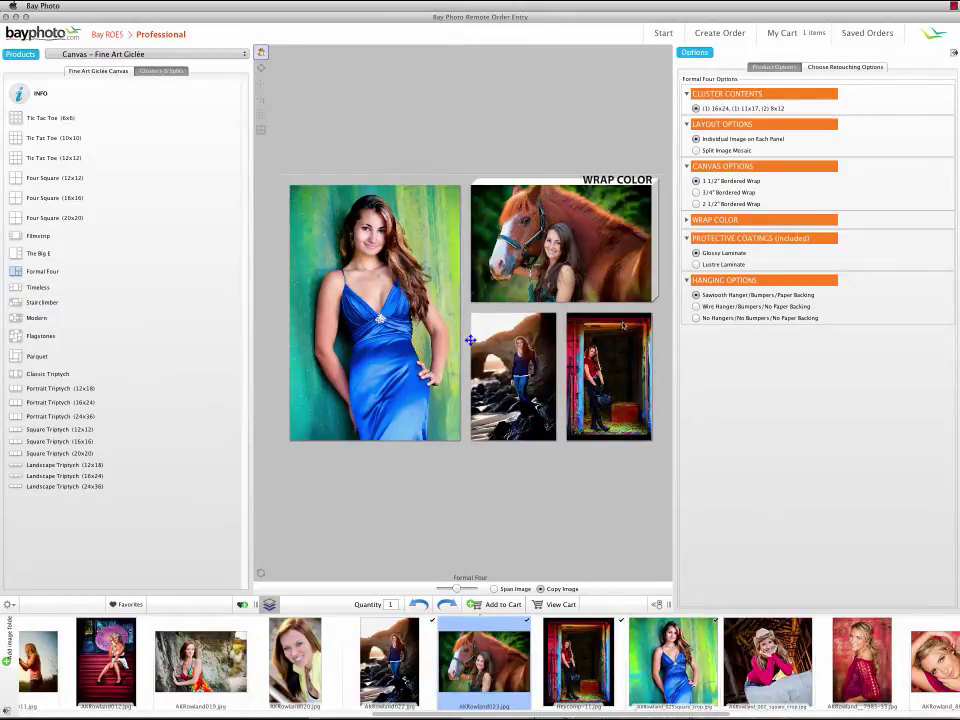
Enlarge AKRowland022.jpg slightly within its 8x12 panel and reposition the image.
left_click(526, 390)
left_click_drag(492, 449, 493, 449)
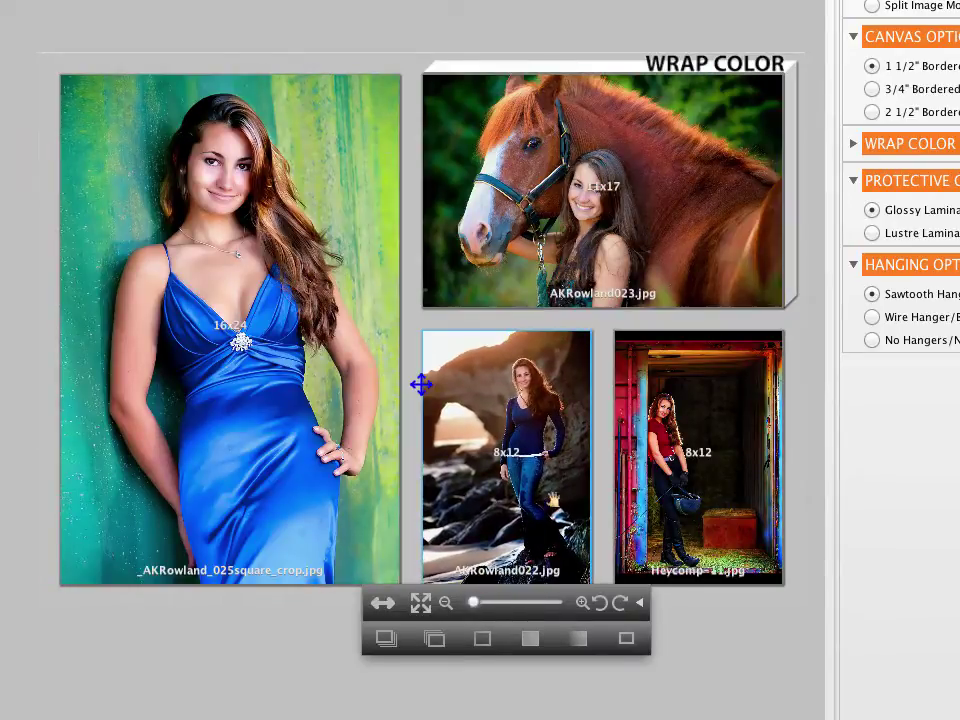
left_click_drag(553, 500, 540, 514)
Check the AKRowland022.jpg panel up close and add the Formal Four cluster to the cart.
scroll(555, 495, "down", 1)
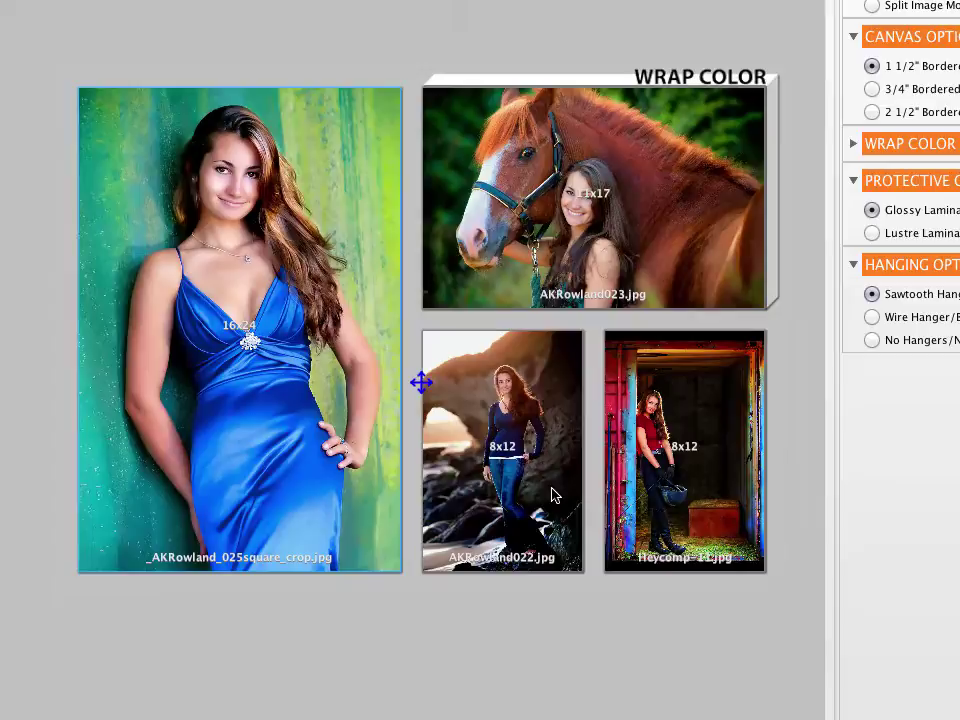
double_click(555, 495)
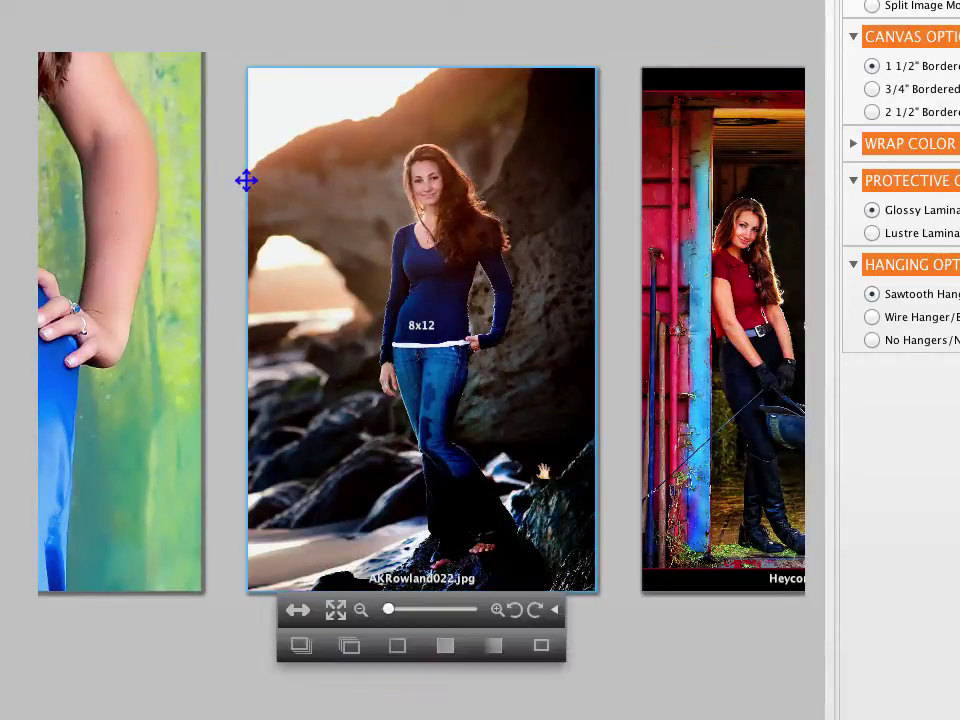
scroll(545, 480, "down", 3)
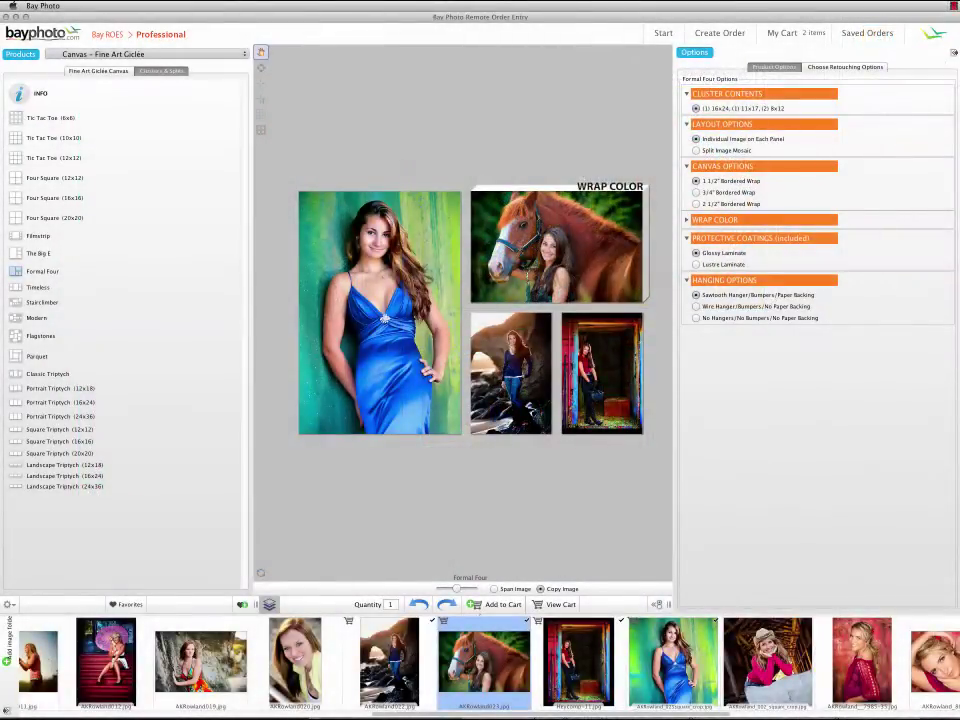
left_click(504, 606)
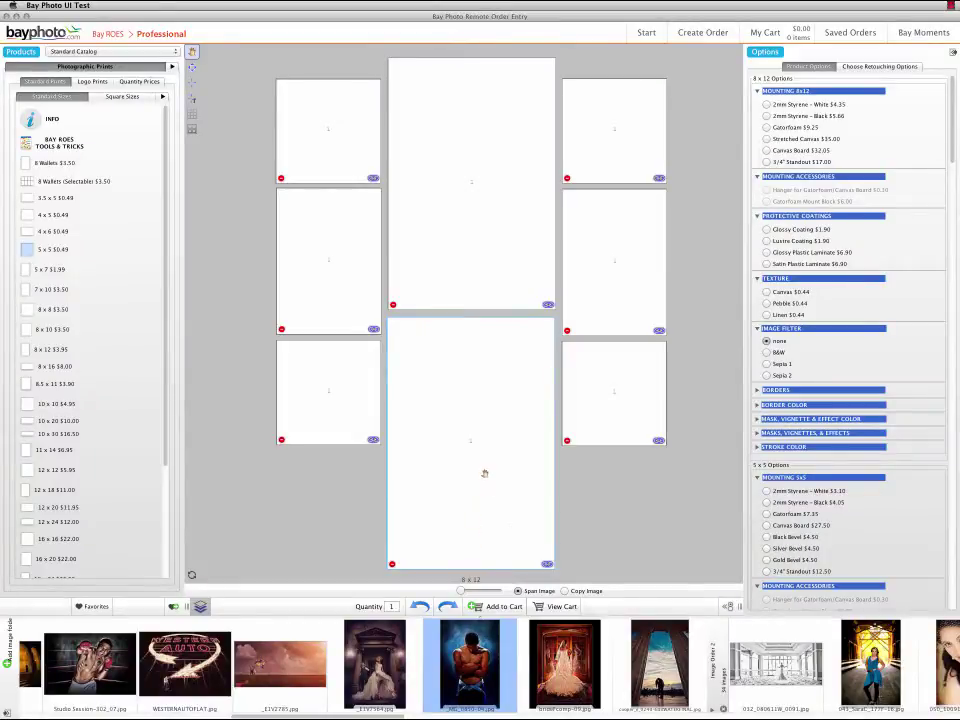
Reposition the lower 8 x 12 print in the blank layout of 8 x 12 and smaller prints.
left_click_drag(503, 478, 529, 482)
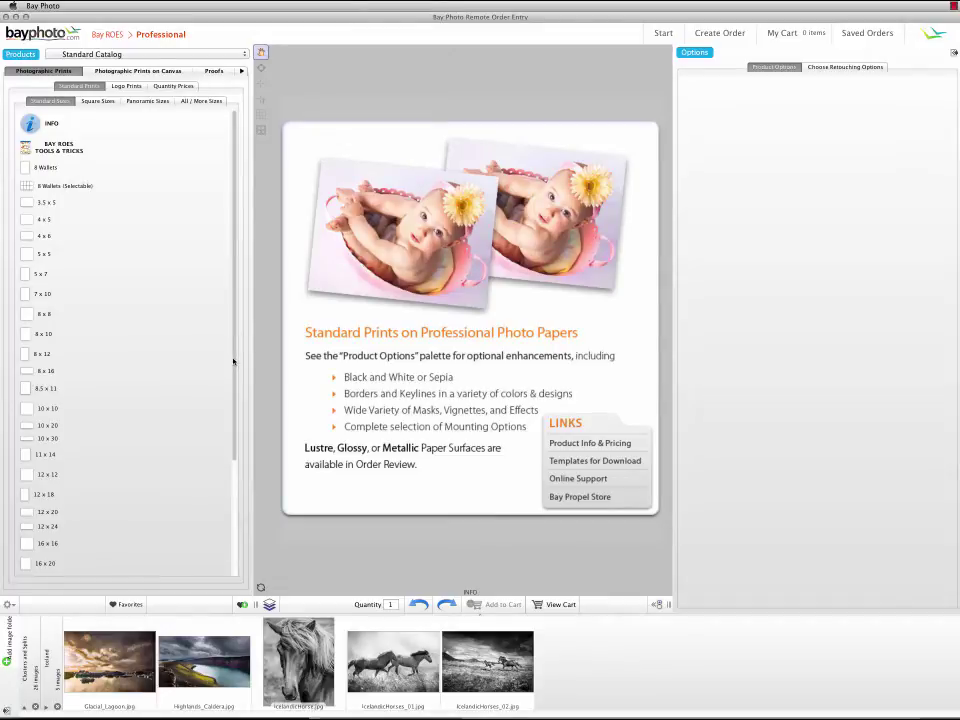
Start a custom layout with a 16 x 20 standard print, enable multiple-product layering, and choose Span Image.
left_click_drag(233, 361, 219, 448)
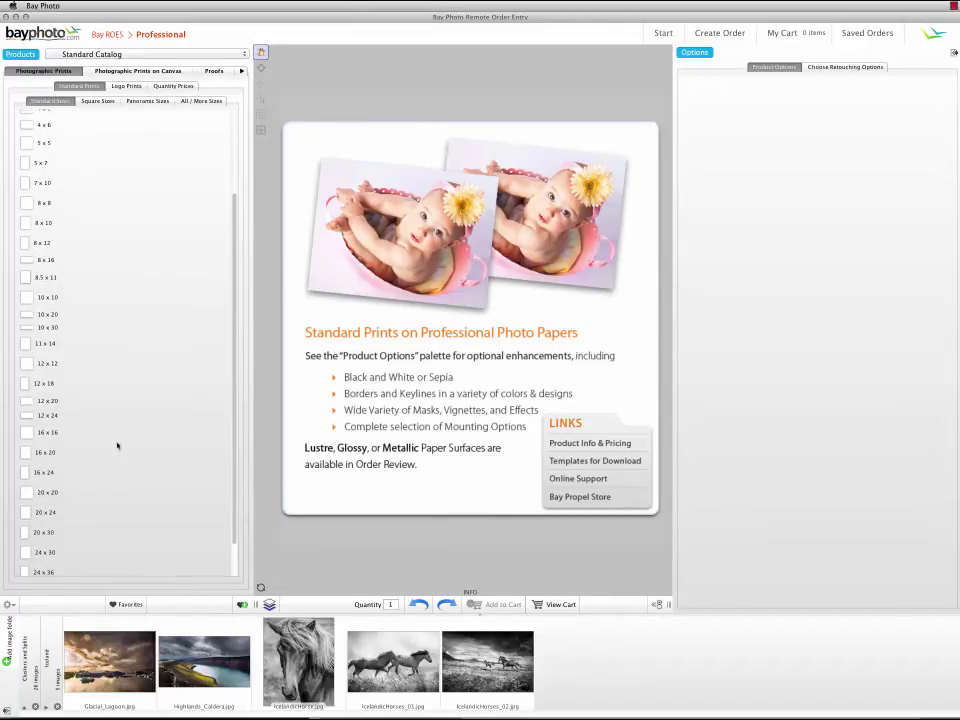
left_click(25, 453)
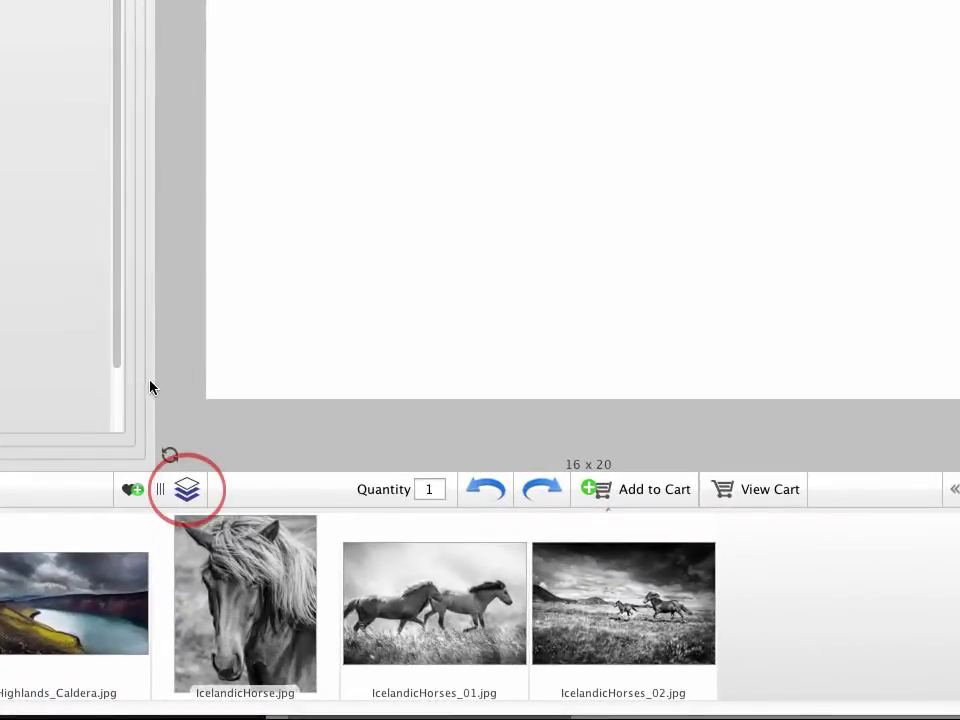
left_click(187, 492)
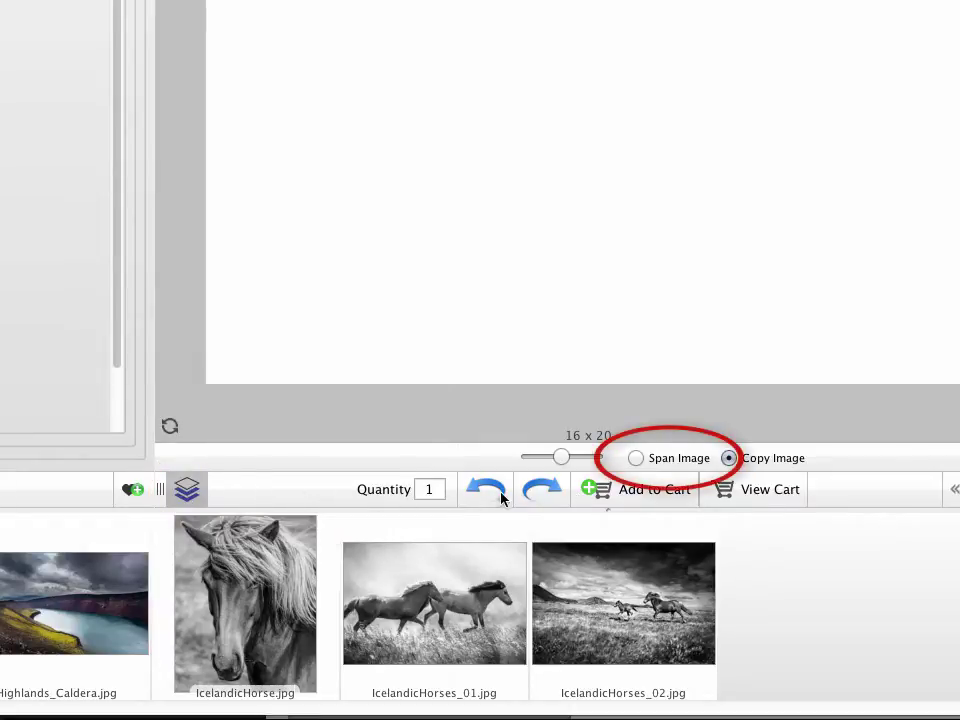
left_click(635, 459)
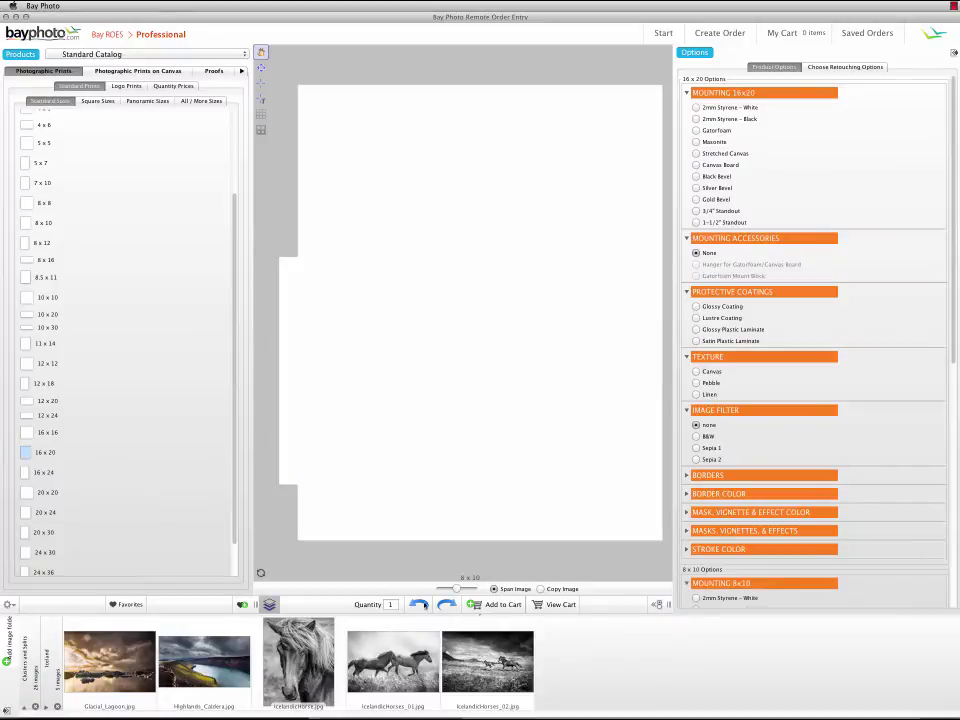
Move the 8 x 10 print off the 16 x 20 print to its upper left.
left_click_drag(456, 589, 447, 590)
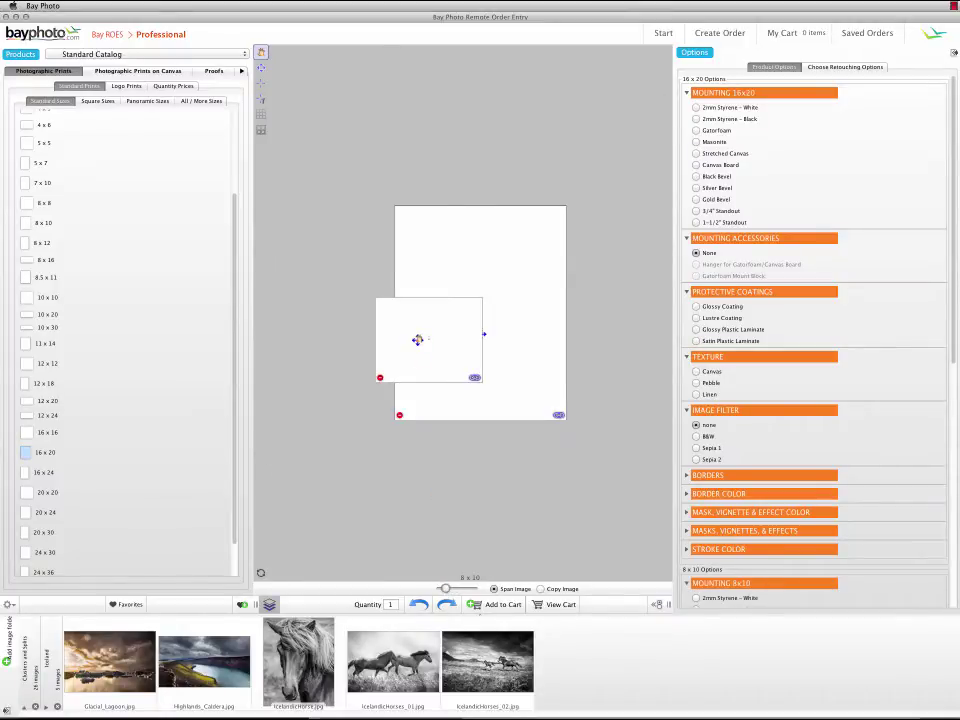
left_click_drag(417, 339, 300, 255)
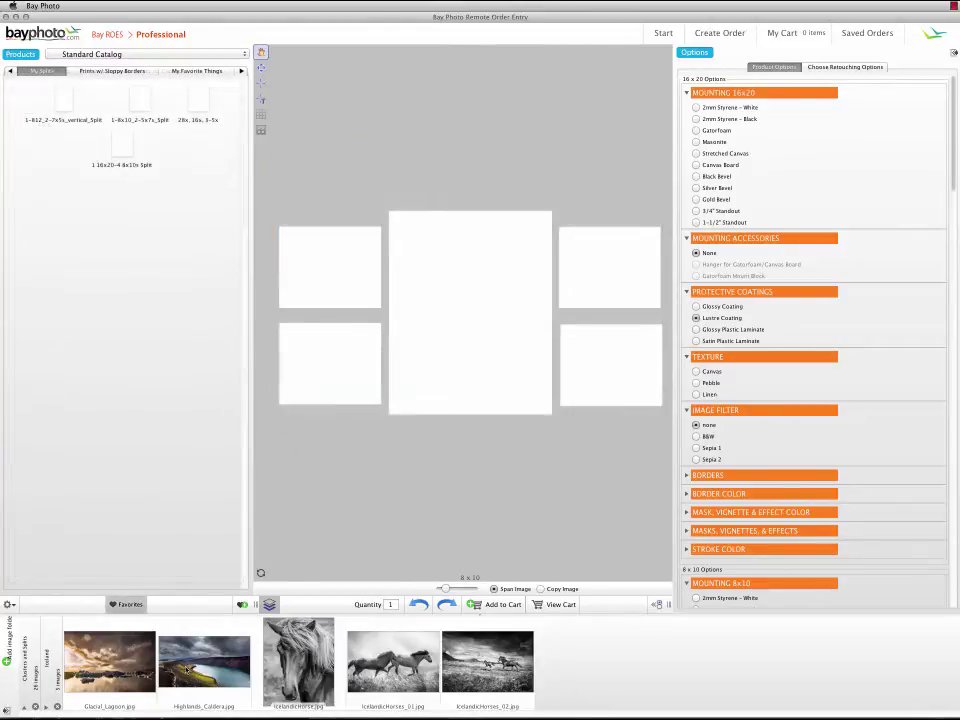
Span Glacial_Lagoon.jpg across the 16 x 20 and four 8 x 10 prints and select the image for adjustment.
left_click(124, 665)
left_click_drag(175, 600, 460, 380)
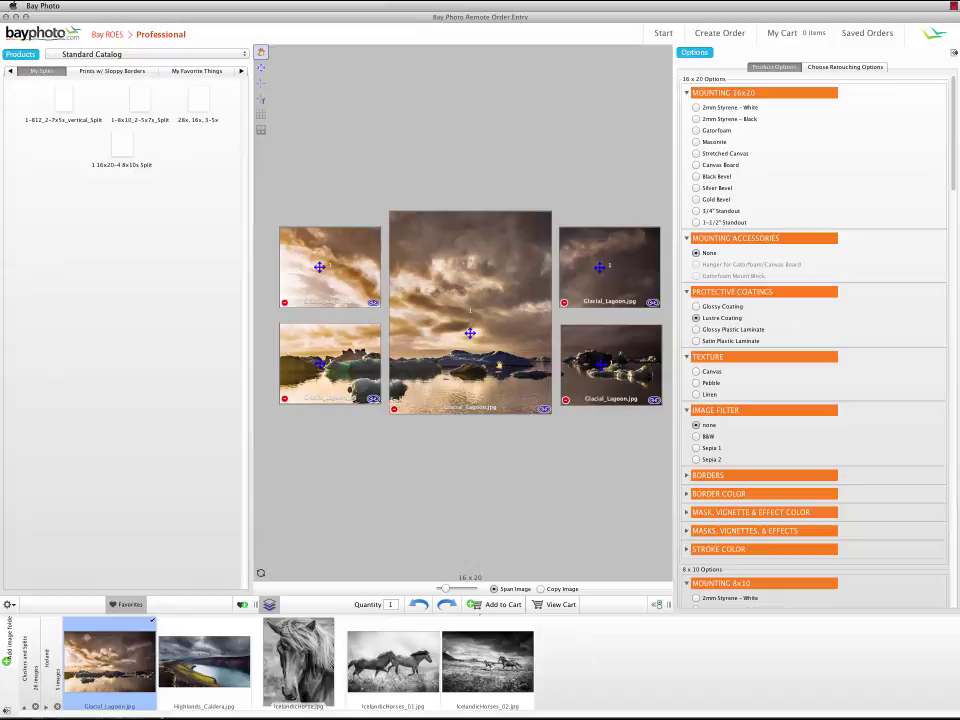
left_click(499, 364)
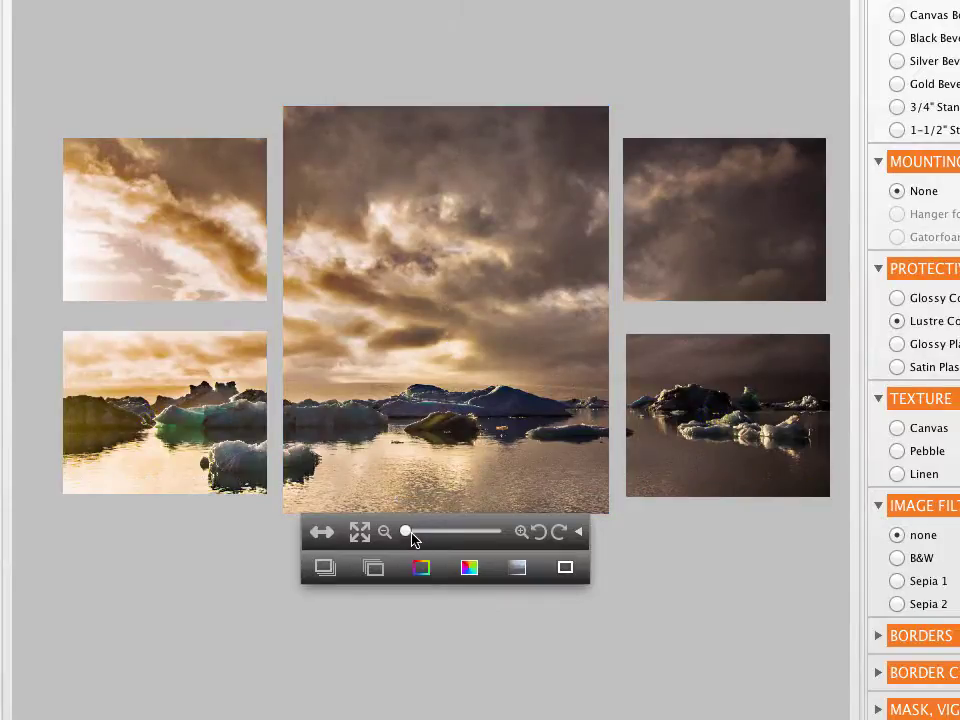
Enlarge the spanned Glacial_Lagoon.jpg image slightly and shift it upward across the five prints.
left_click_drag(404, 531, 408, 532)
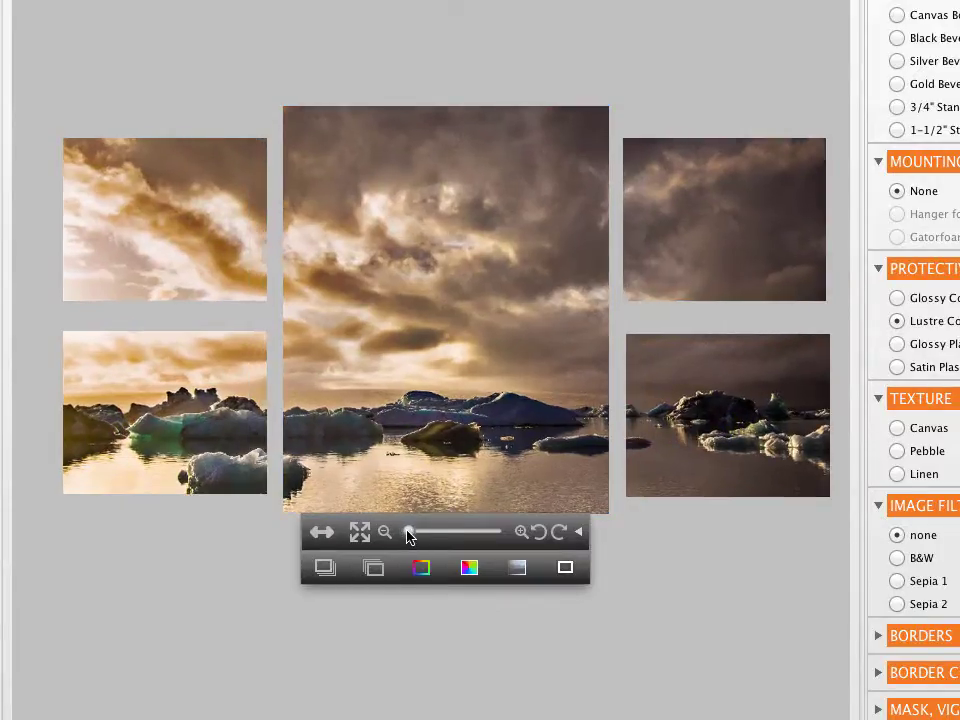
left_click_drag(463, 478, 463, 426)
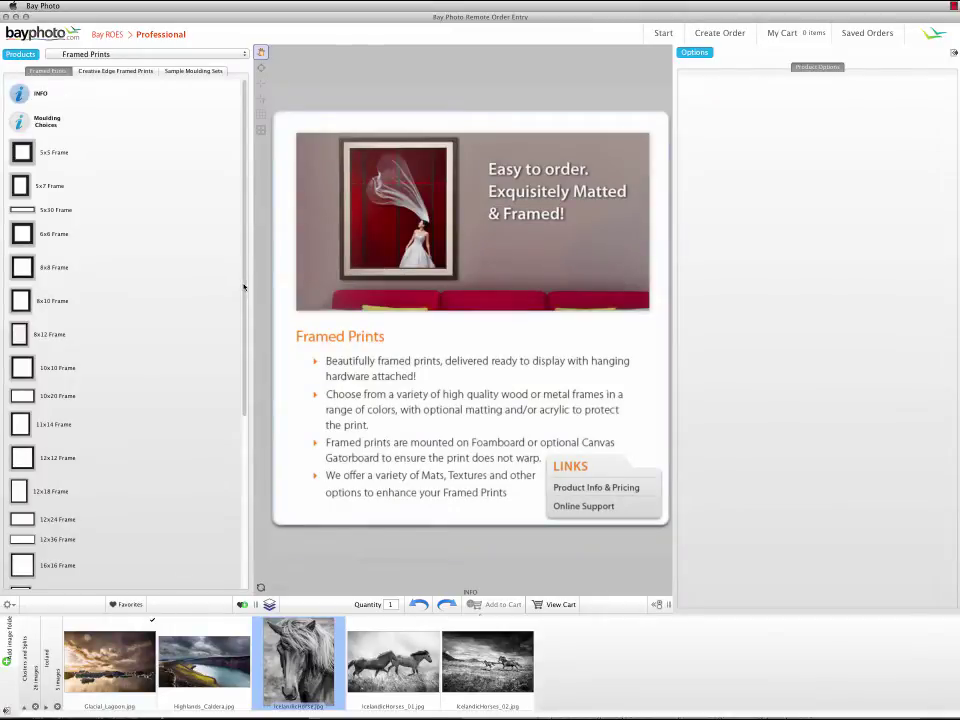
Start a framed layout with the 16x20 Frame and enable multiple-product layering.
left_click_drag(244, 287, 234, 450)
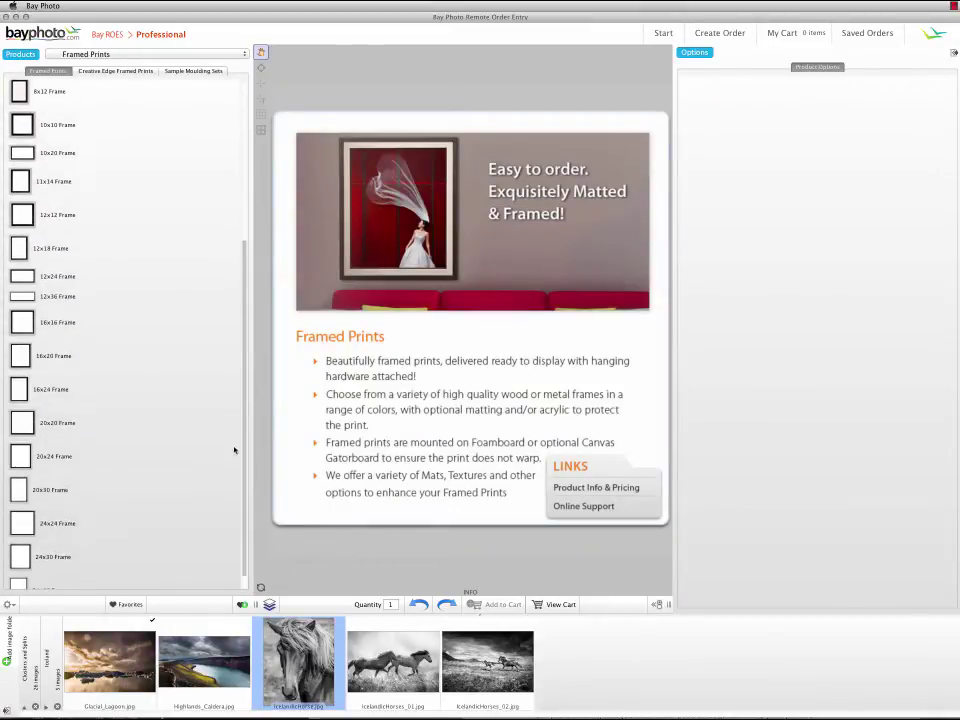
left_click(20, 358)
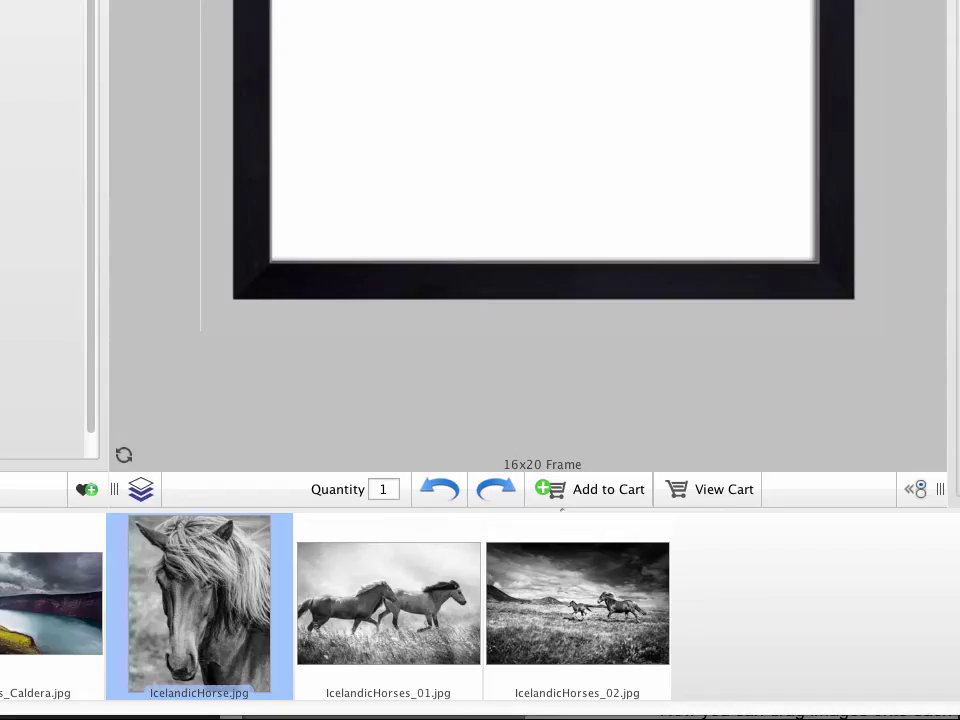
left_click(143, 492)
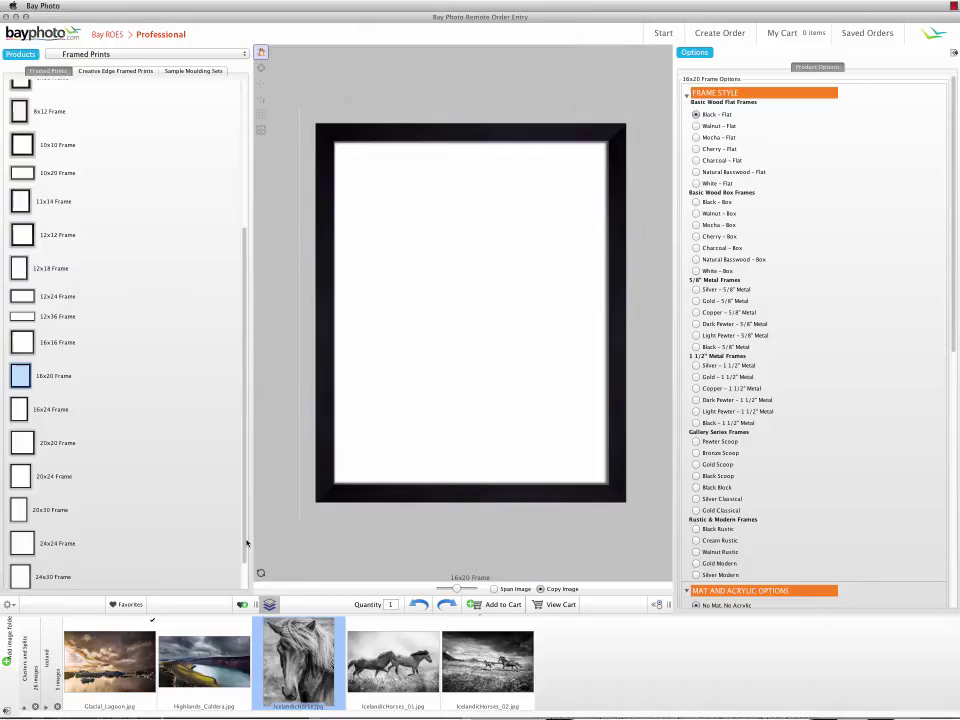
Add an 8x10 Frame, rotate it to landscape, and move it to the upper left of the 16x20 frame.
left_click_drag(92, 360, 106, 187)
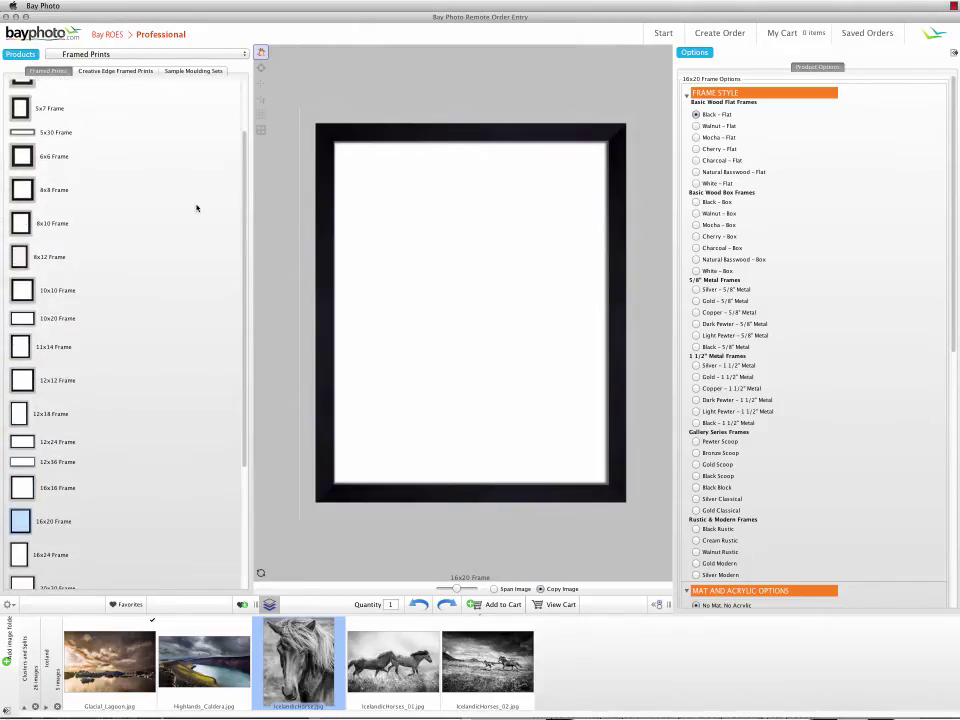
left_click_drag(284, 228, 284, 231)
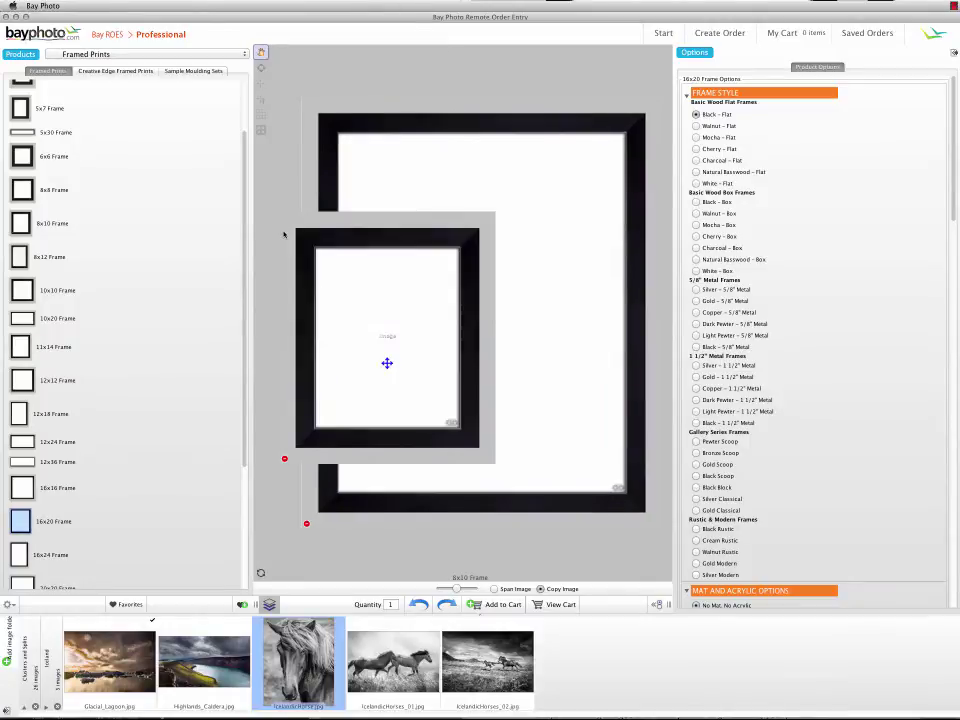
left_click(447, 606)
left_click(447, 606)
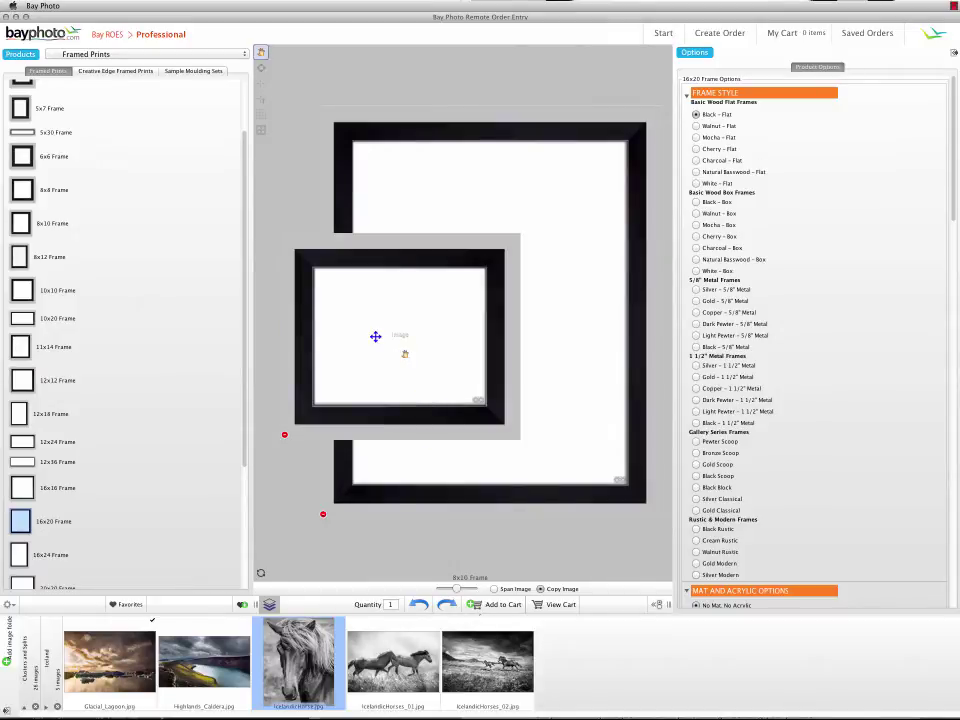
left_click_drag(375, 336, 213, 220)
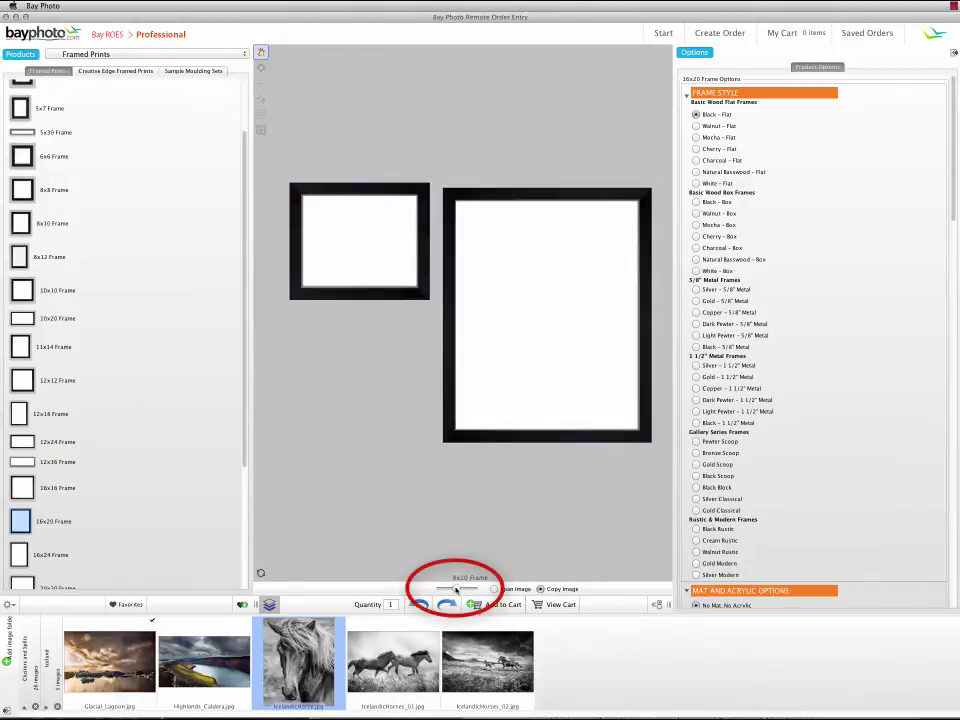
Adjust the first 8x10 frame's placement and add a second landscape 8x10 Frame directly below it, beside the 16x20 frame.
left_click_drag(456, 589, 449, 590)
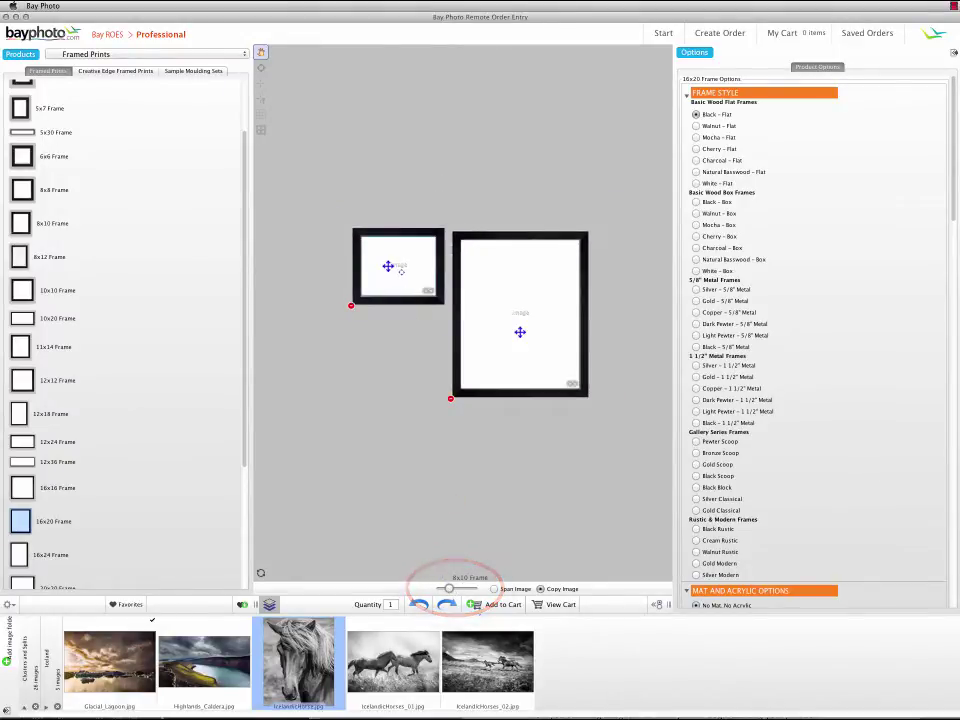
left_click_drag(407, 270, 402, 273)
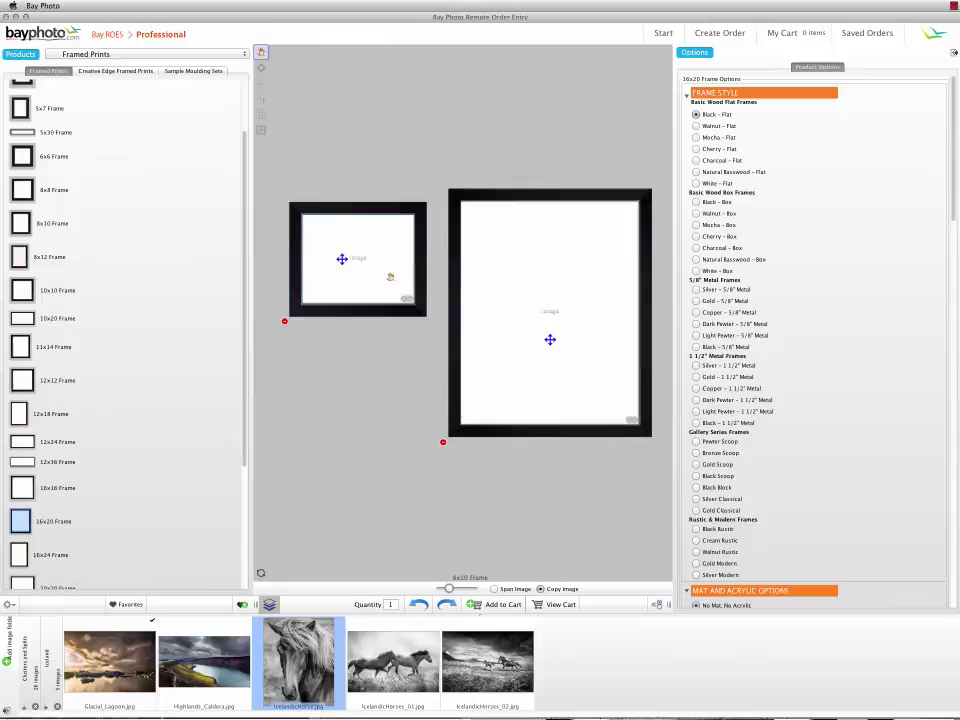
left_click_drag(55, 238, 354, 342)
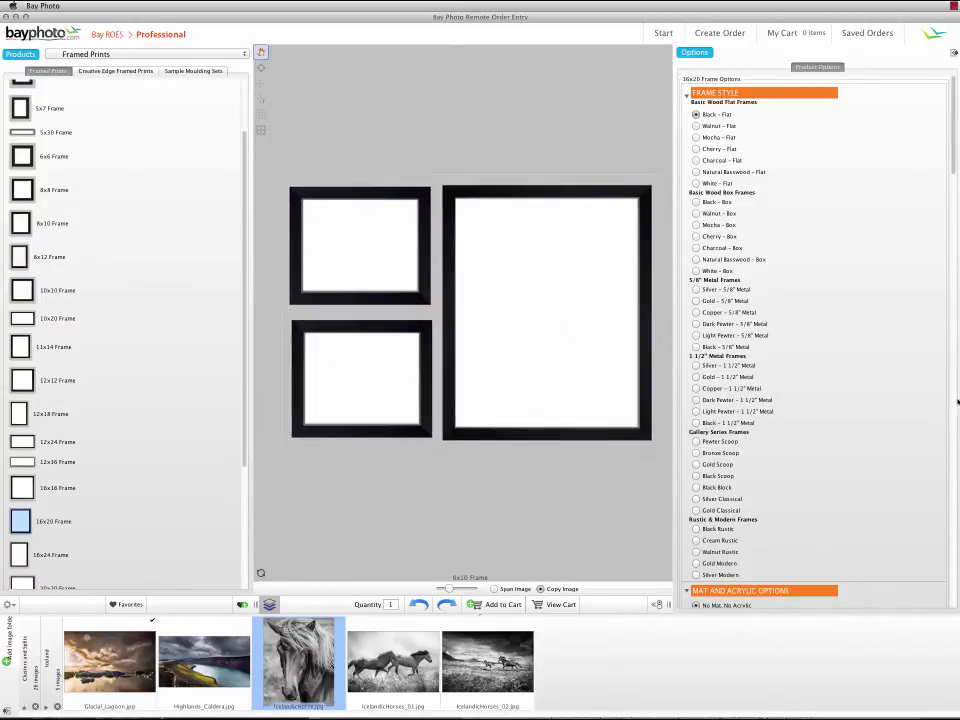
left_click_drag(366, 384, 365, 386)
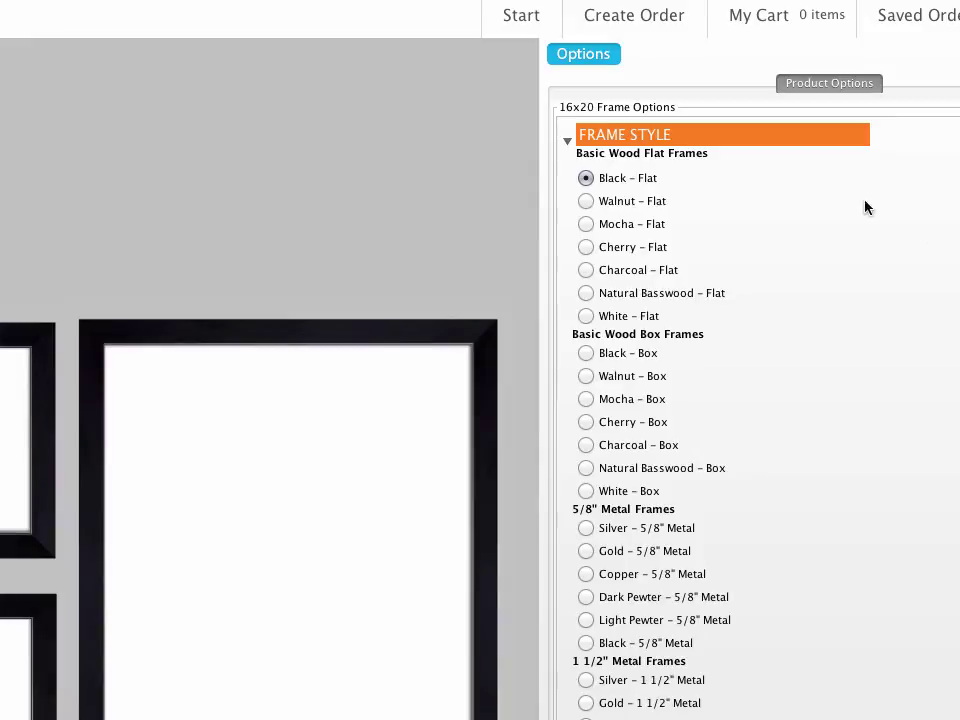
Give the 16x20 frame a 12x16 Single Mat with Acrylic and the 8x10 frames a 5x7 Single Mat with Acrylic.
left_click(566, 141)
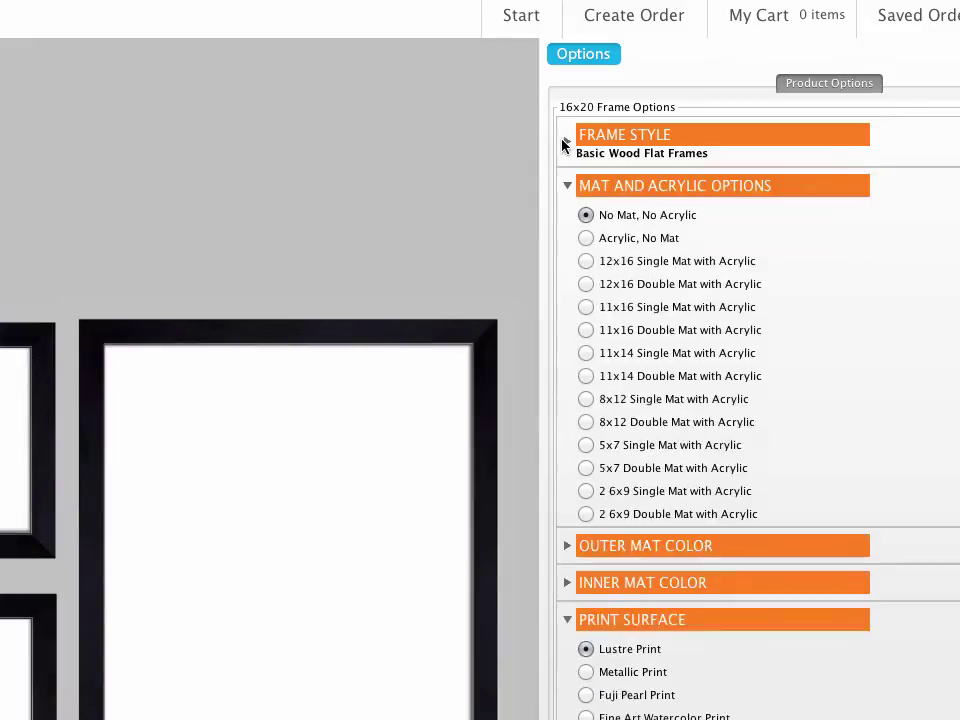
left_click(586, 261)
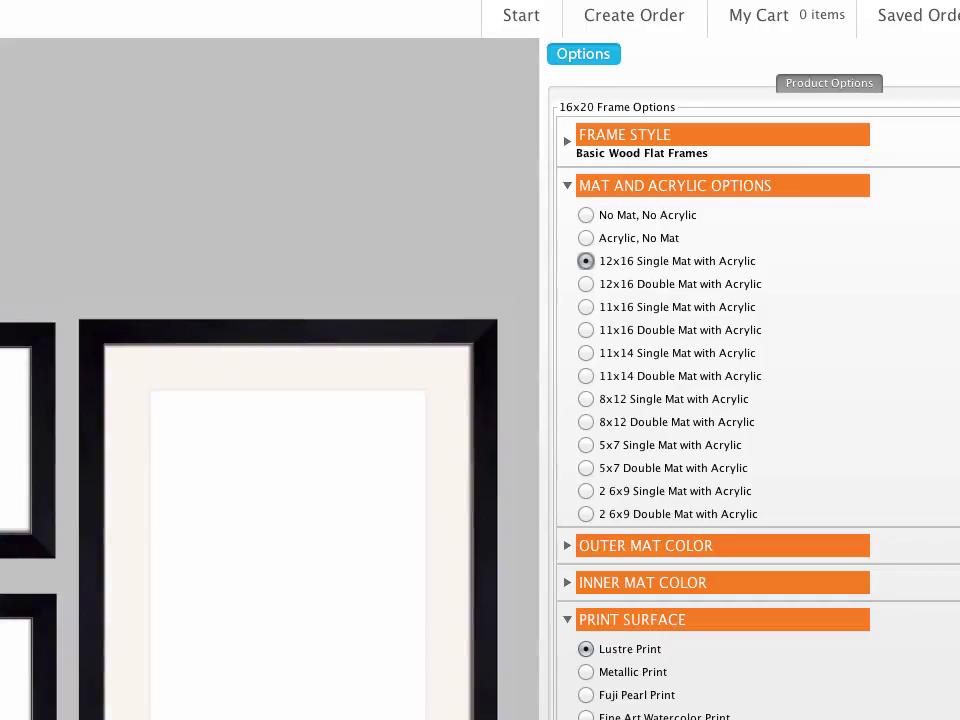
scroll(757, 400, "down", 1)
scroll(757, 400, "down", 10)
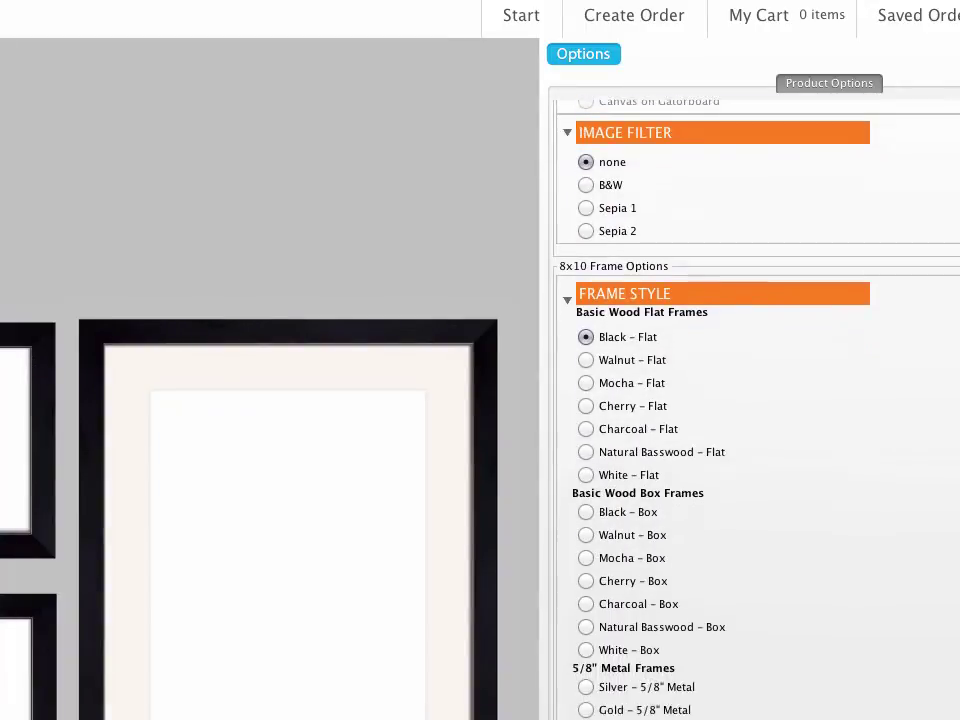
left_click(567, 256)
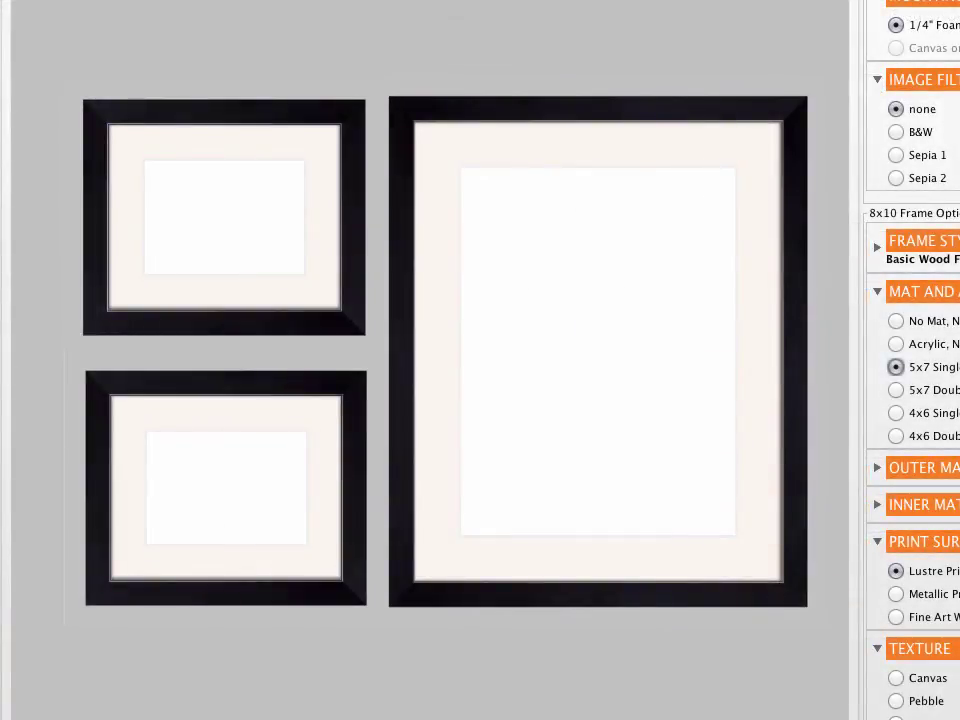
left_click(720, 530)
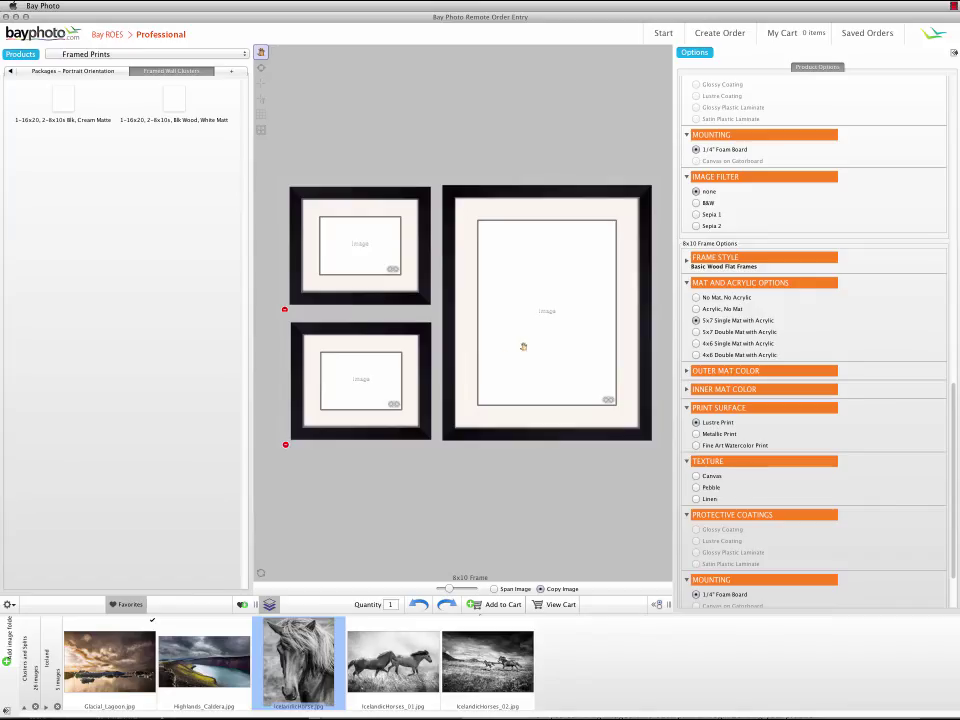
Place IcelandicHorse.jpg in the 16x20 frame, IcelandicHorses_01.jpg in the upper 8x10 frame, and IcelandicHorses_02.jpg in the lower one.
left_click_drag(523, 347, 517, 353)
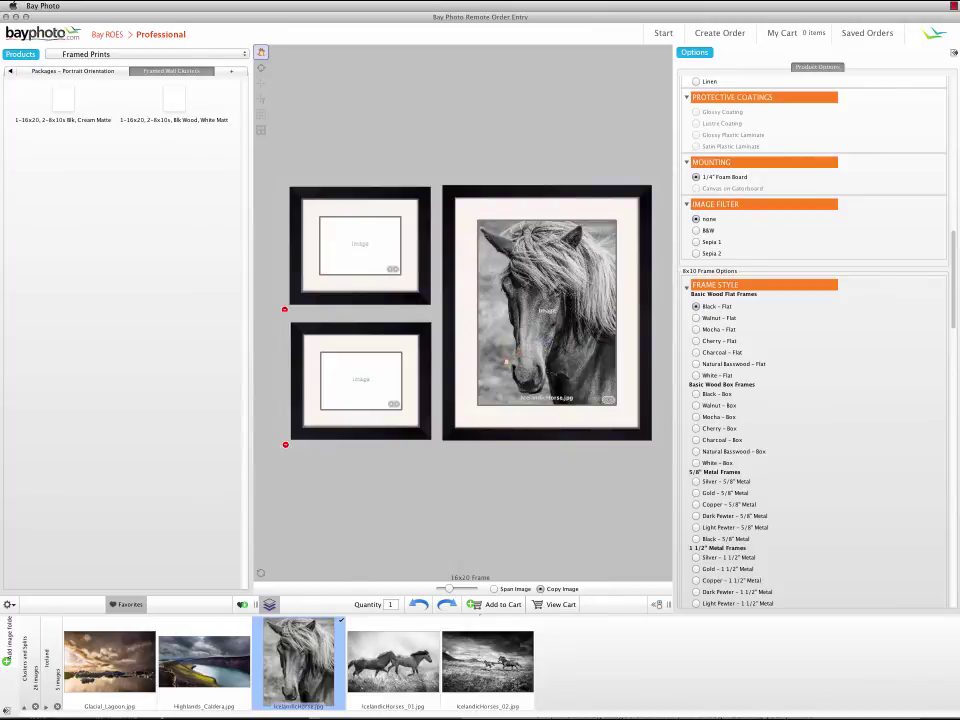
left_click_drag(393, 660, 360, 245)
left_click_drag(486, 660, 363, 385)
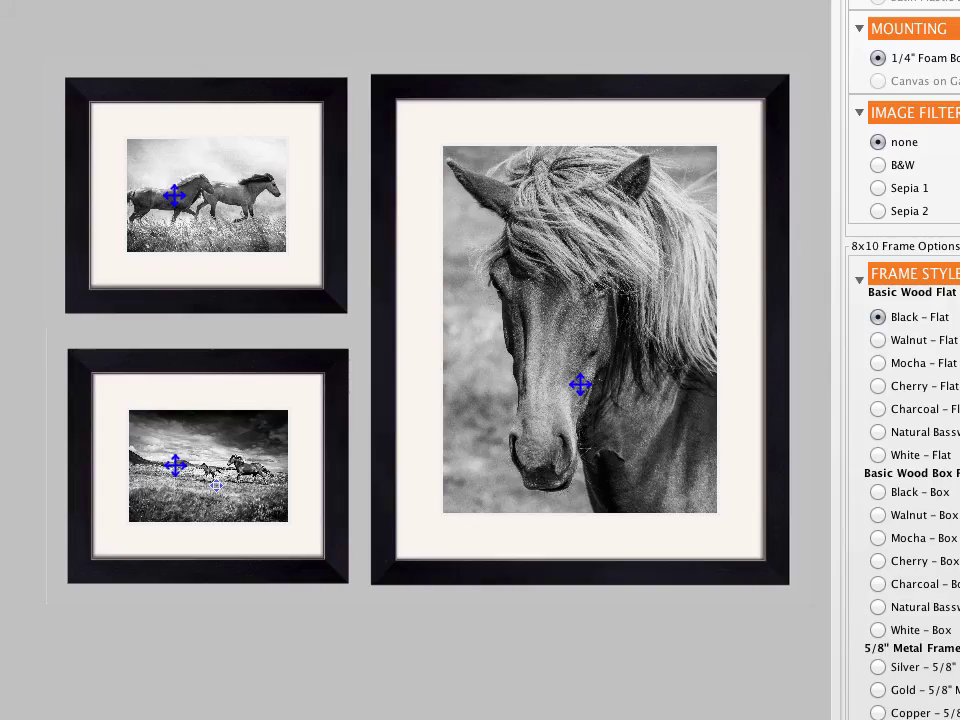
Enlarge IcelandicHorses_02.jpg in the lower 8x10 frame and shift it left to center the horses in the mat opening.
left_click(222, 495)
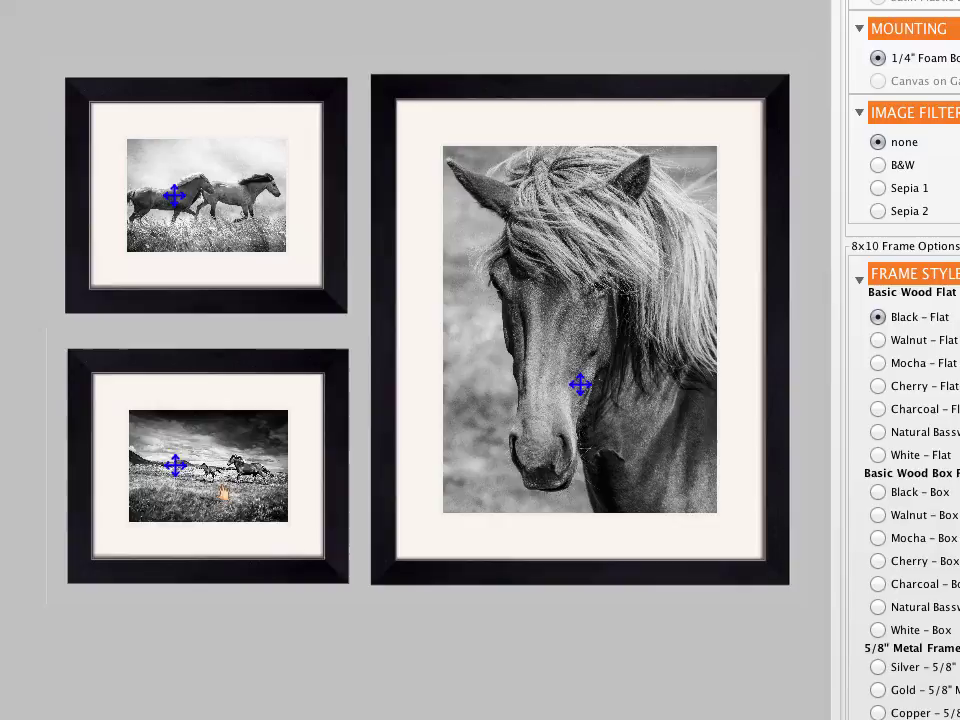
left_click_drag(170, 542, 189, 552)
left_click_drag(238, 502, 205, 497)
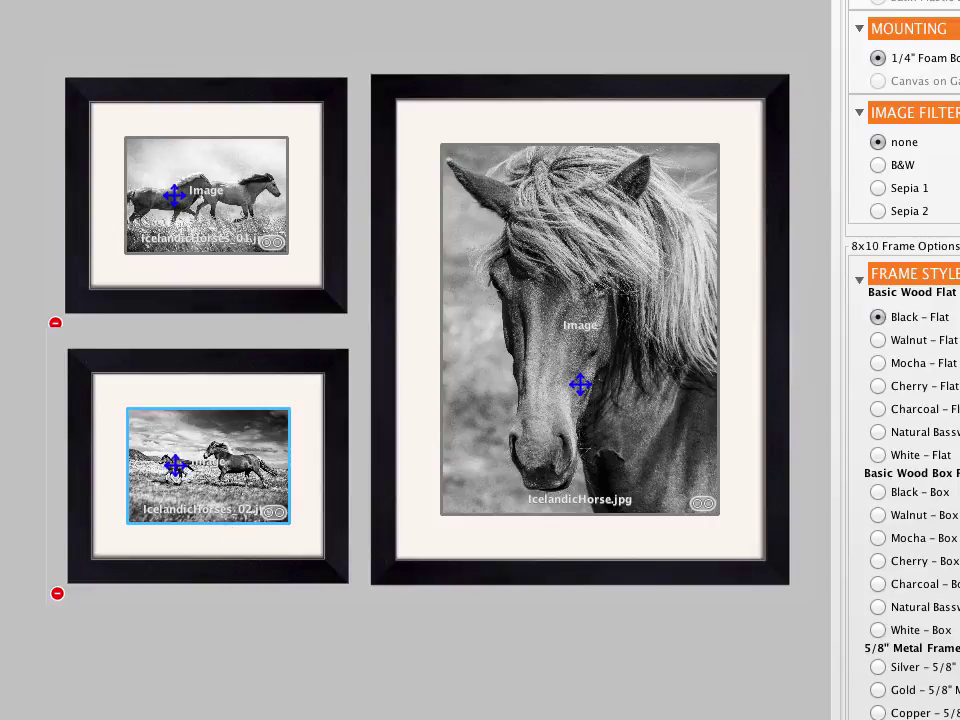